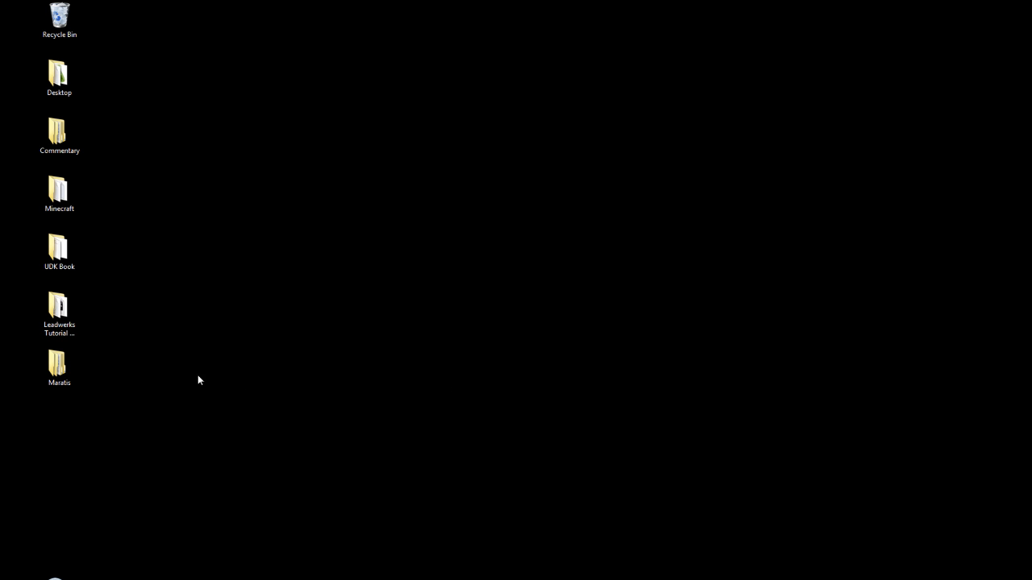
# Launch the Maratis editor from the Bin folder of Maratis-3.02b-win32 and maximize its window.
pyautogui.doubleClick(64, 365)
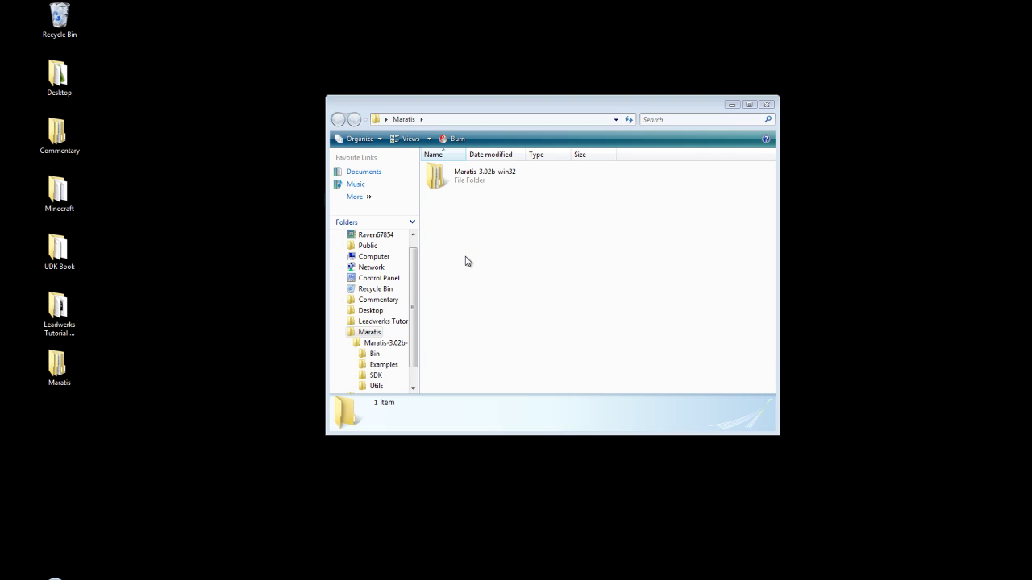
pyautogui.doubleClick(474, 178)
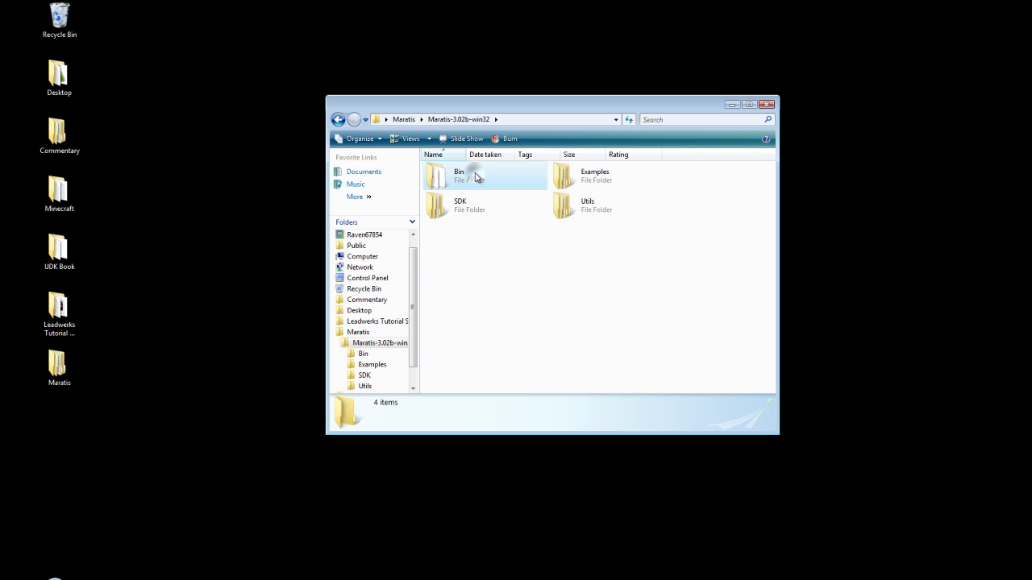
pyautogui.doubleClick(474, 177)
pyautogui.doubleClick(612, 268)
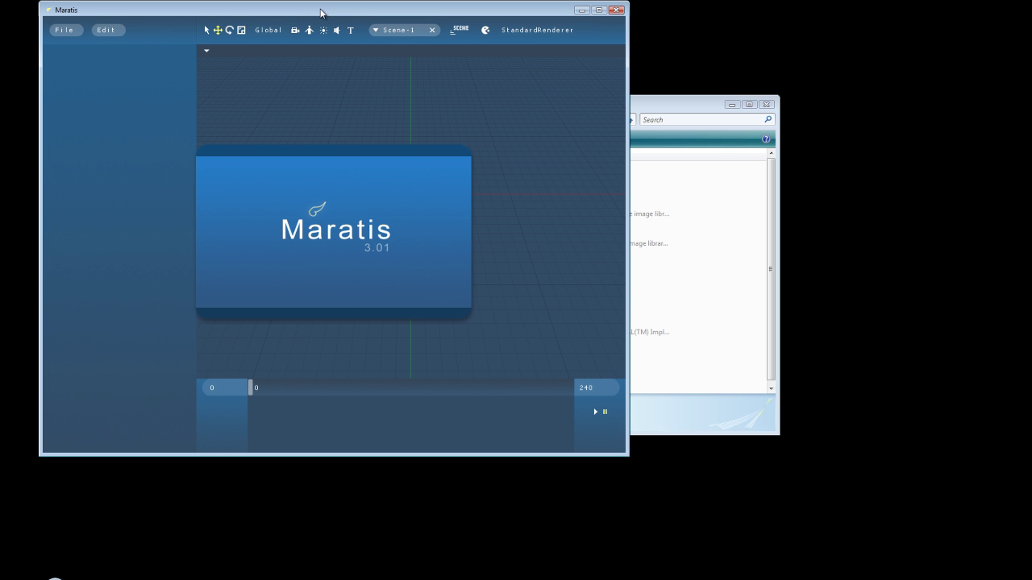
pyautogui.doubleClick(320, 9)
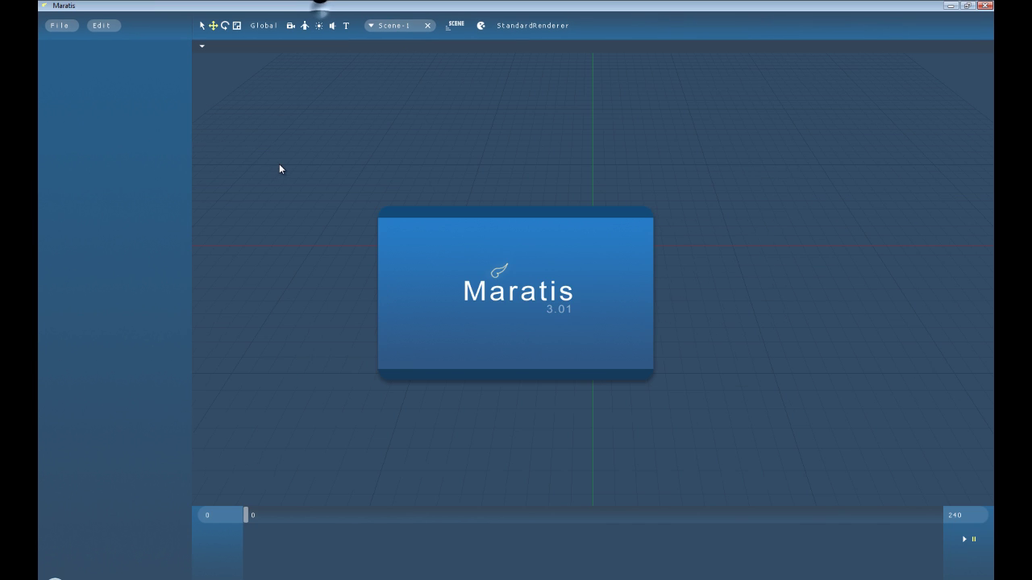
# Start a new project and browse to the Maratis-3.02b-win32 folder inside the desktop's Maratis folder.
pyautogui.click(59, 25)
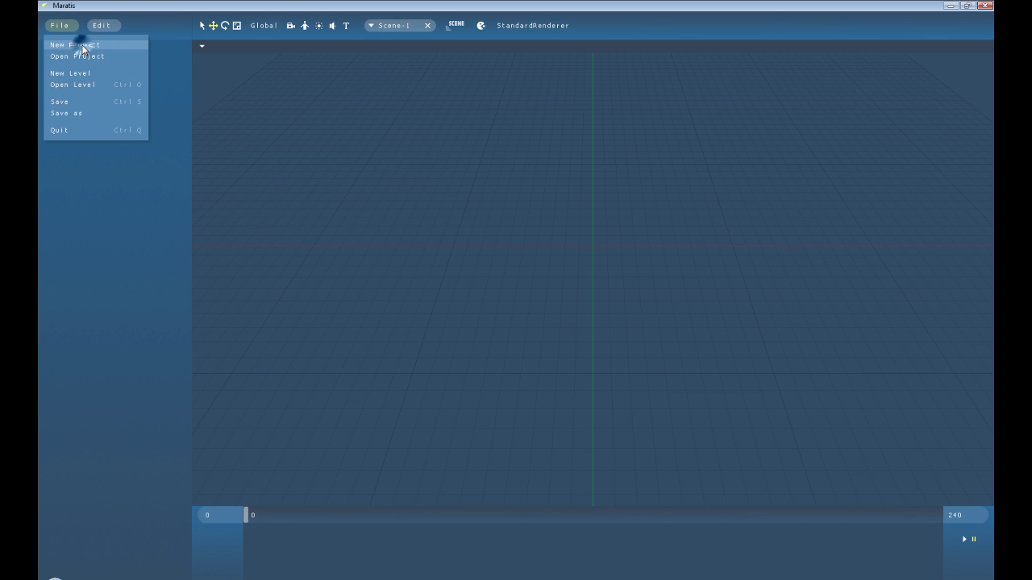
pyautogui.click(82, 46)
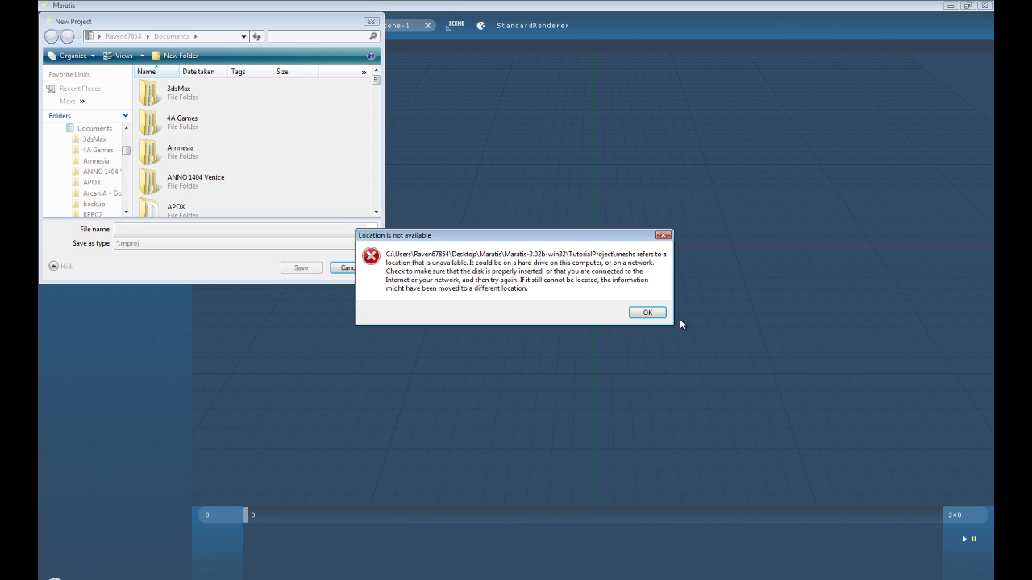
pyautogui.click(647, 313)
pyautogui.click(104, 105)
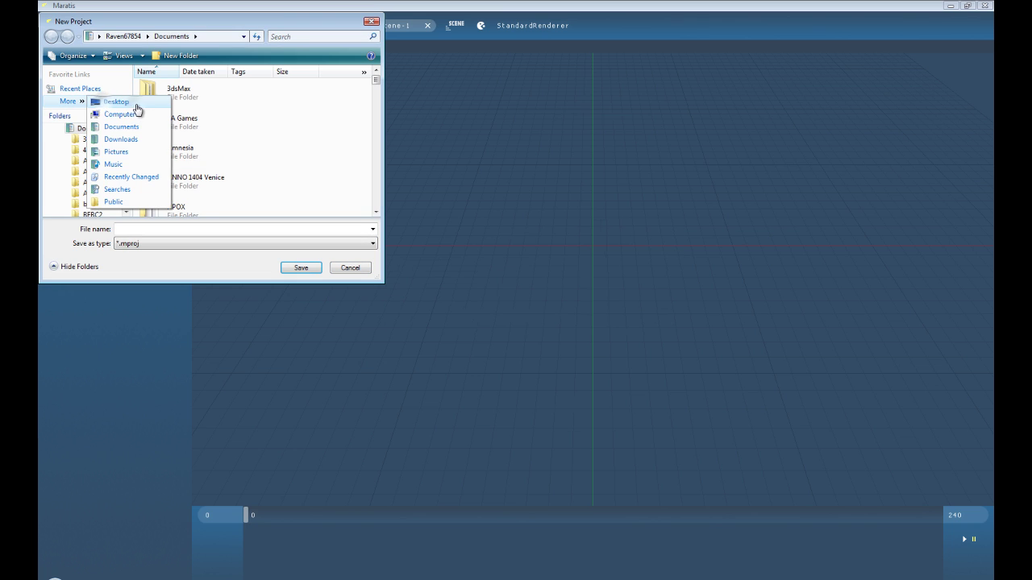
pyautogui.click(137, 109)
pyautogui.scroll(-5, 327, 171)
pyautogui.click(213, 145)
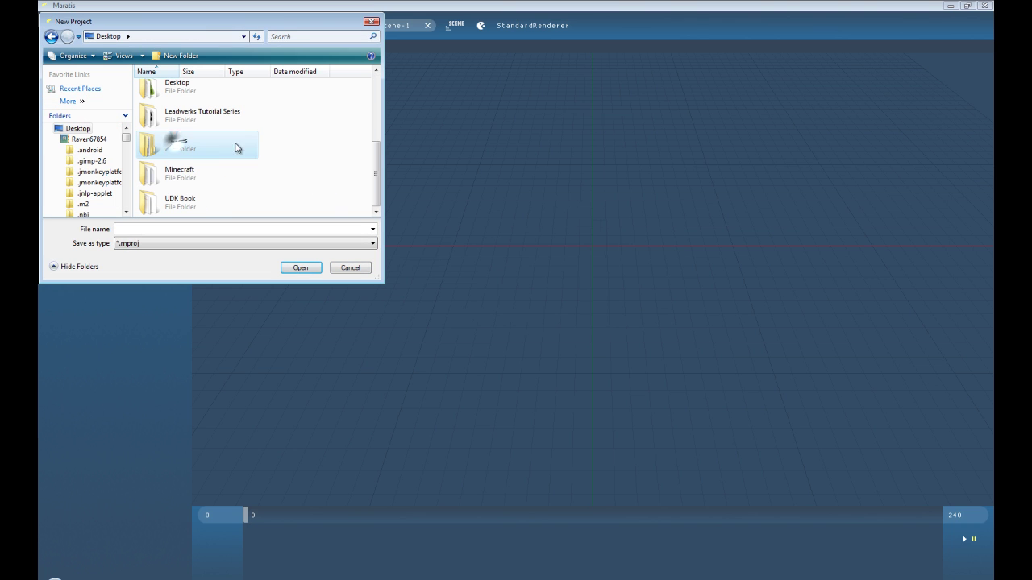
pyautogui.doubleClick(237, 148)
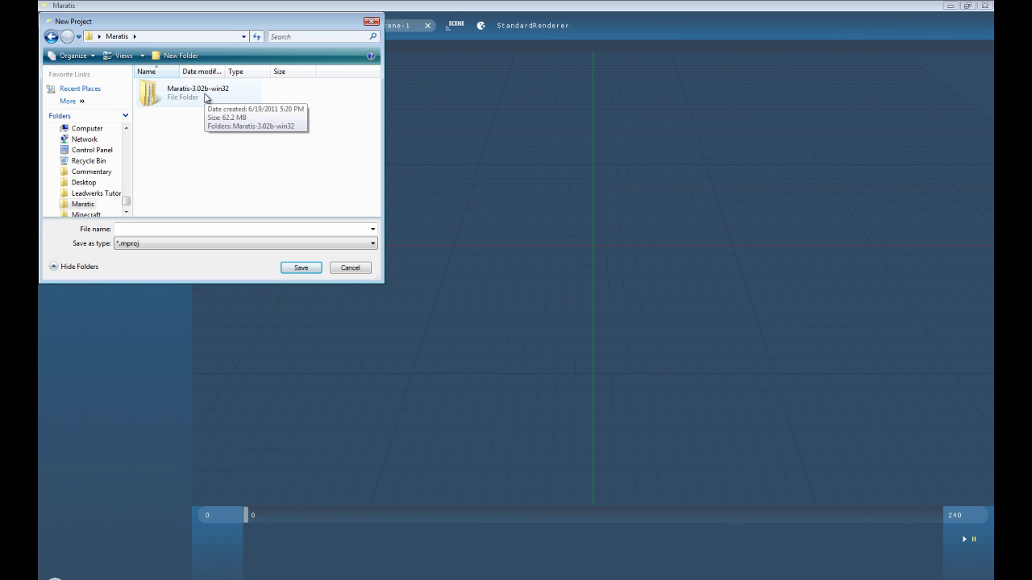
pyautogui.doubleClick(198, 93)
# Create a folder named TutorialProject in Maratis-3.02b-win32 and open it.
pyautogui.rightClick(302, 141)
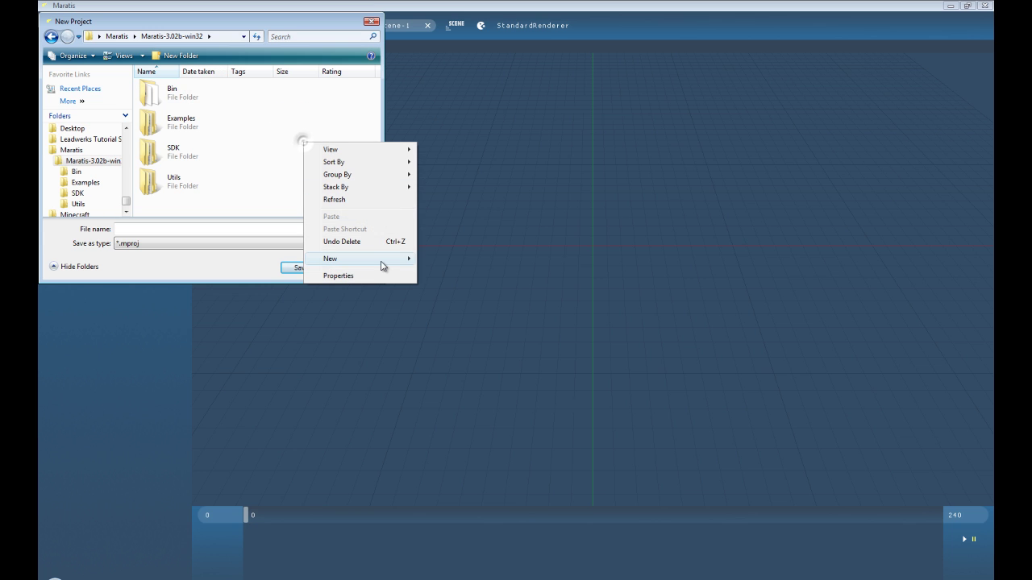
pyautogui.moveTo(382, 265)
pyautogui.click(476, 259)
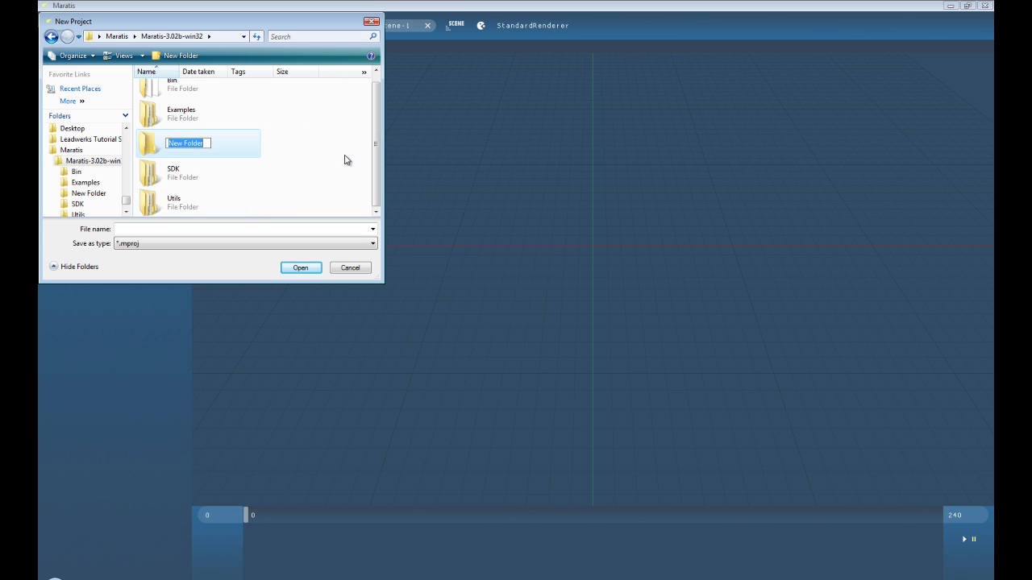
pyautogui.write('TutorialProject')
pyautogui.press('Return')
pyautogui.press('Return')
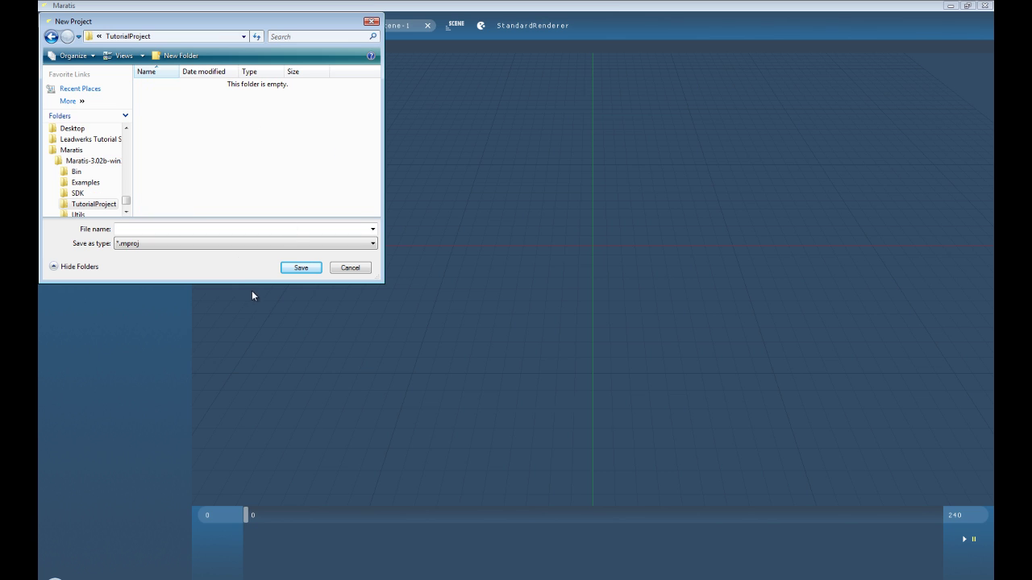
# Save the new project as TutorialProject in the TutorialProject folder.
pyautogui.write('TutorialProject')
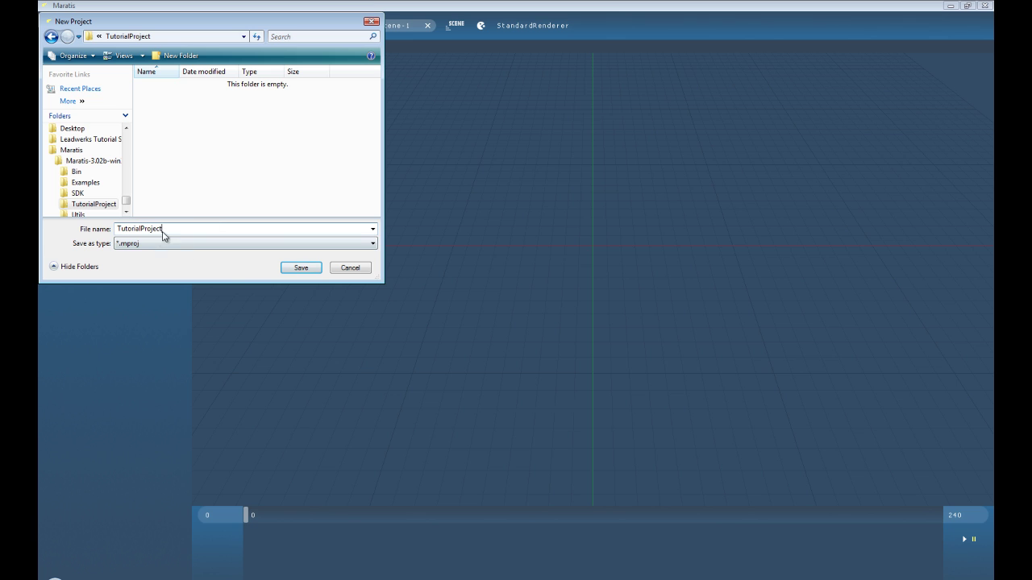
pyautogui.click(310, 271)
pyautogui.click(309, 274)
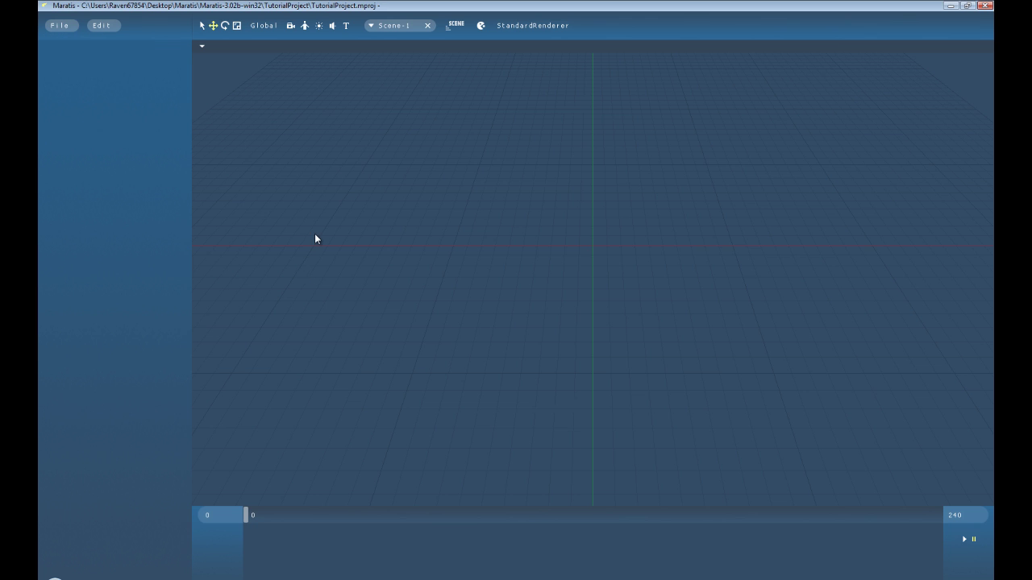
pyautogui.moveTo(359, 265); pyautogui.dragTo(576, 339, button='middle')
# Launch Blender, maximize its window and dismiss the splash screen.
pyautogui.press('super')
pyautogui.click(110, 386)
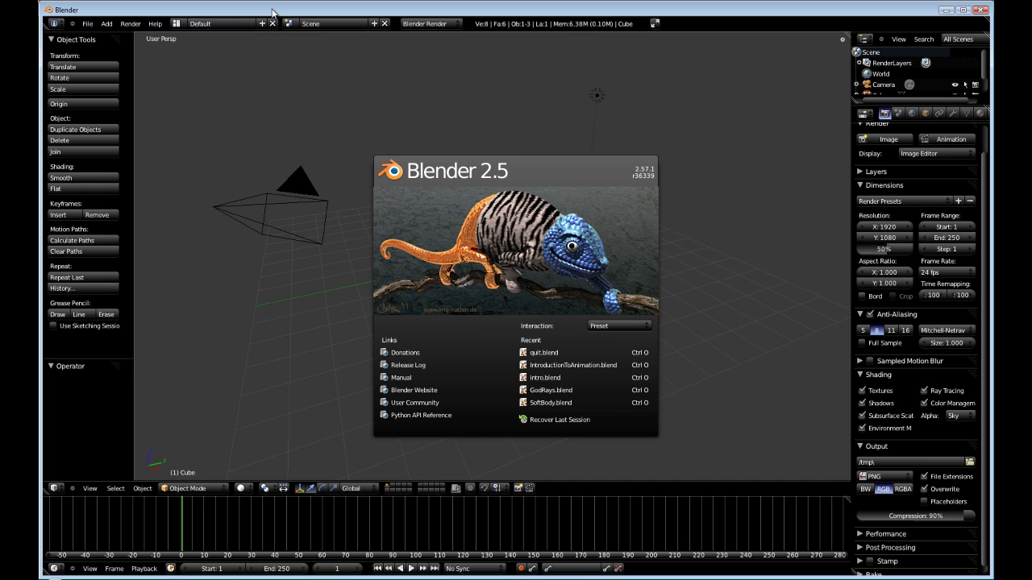
pyautogui.doubleClick(274, 12)
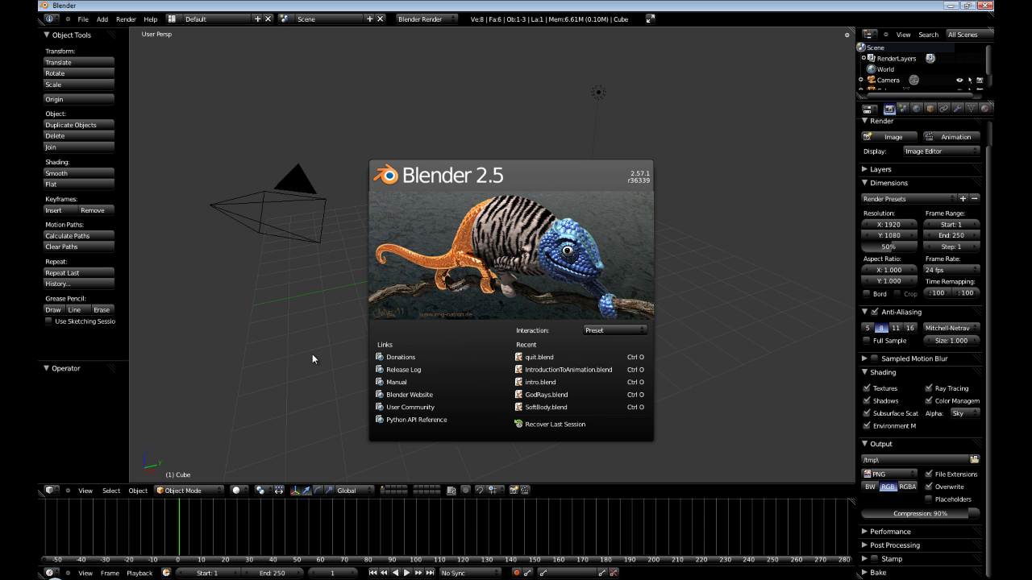
pyautogui.click(312, 354)
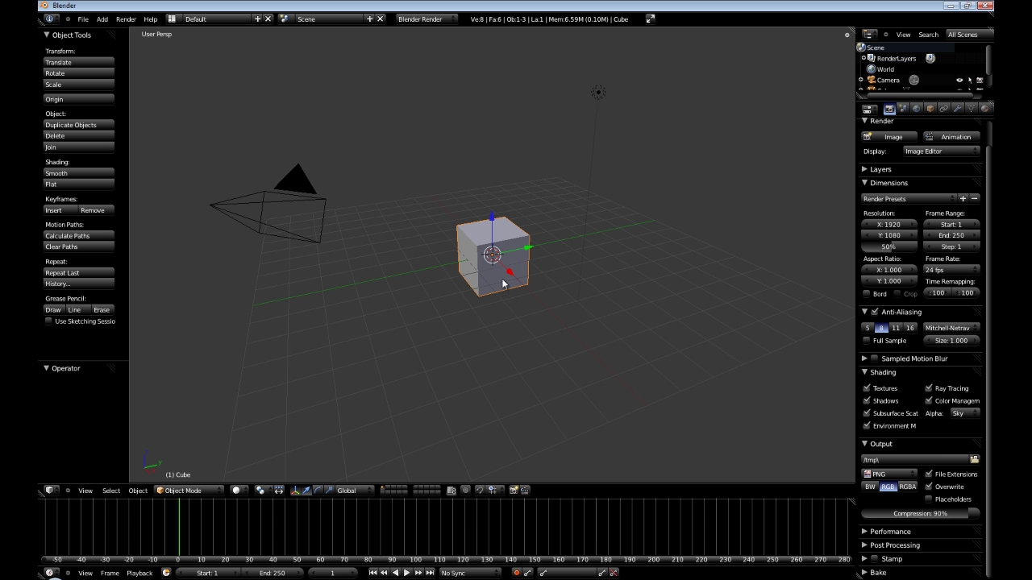
# Add a plane to the scene, scale it by 10 and move it -1 along Z.
pyautogui.hotkey('shift', 'a')
pyautogui.moveTo(502, 279)
pyautogui.click(557, 282)
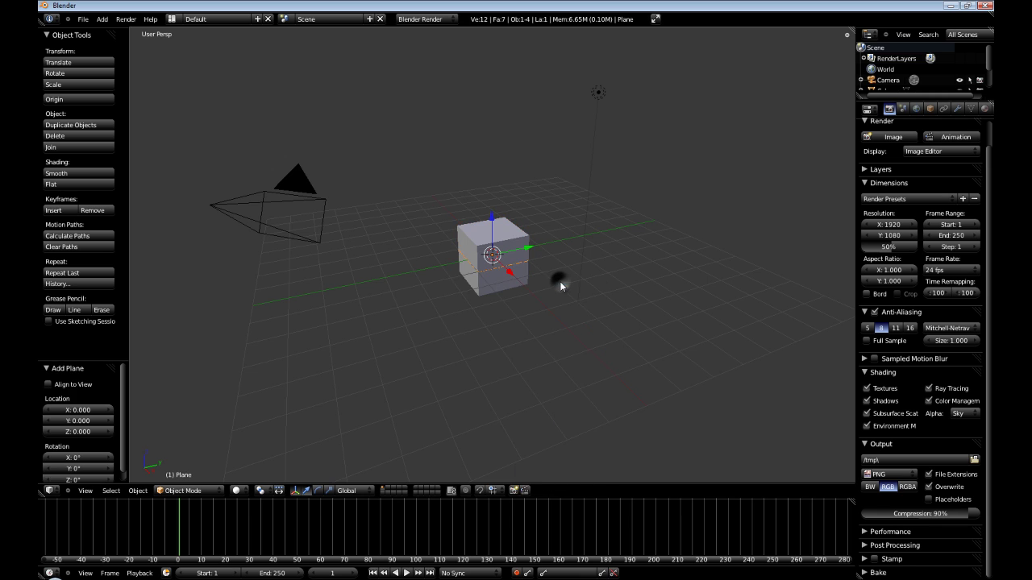
pyautogui.write('s10')
pyautogui.press('Return')
pyautogui.write('gz-1')
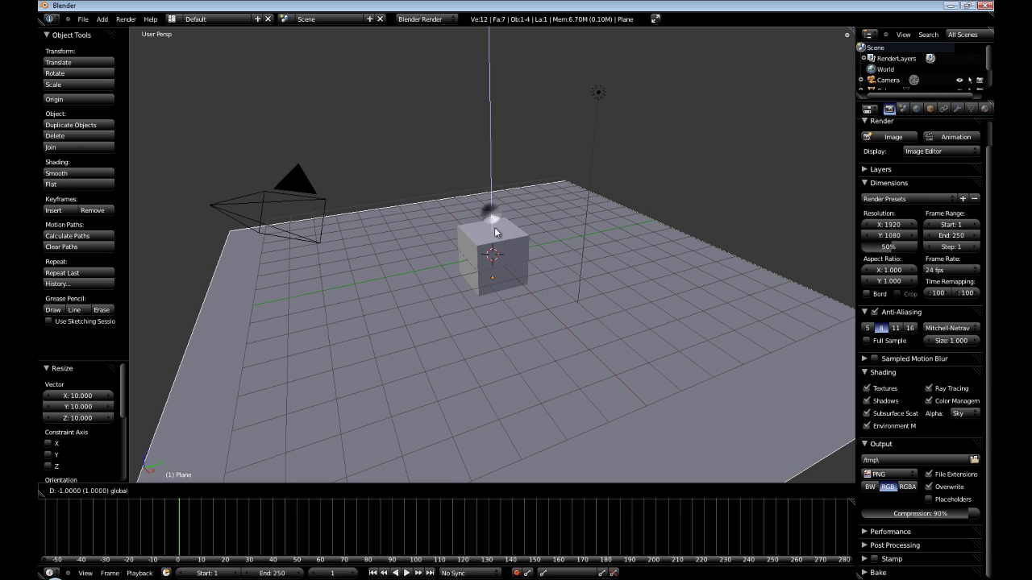
pyautogui.press('Return')
# Join the plane and the cube into one object and unwrap the entire mesh with Smart UV Project at default settings.
pyautogui.rightClick(522, 253)
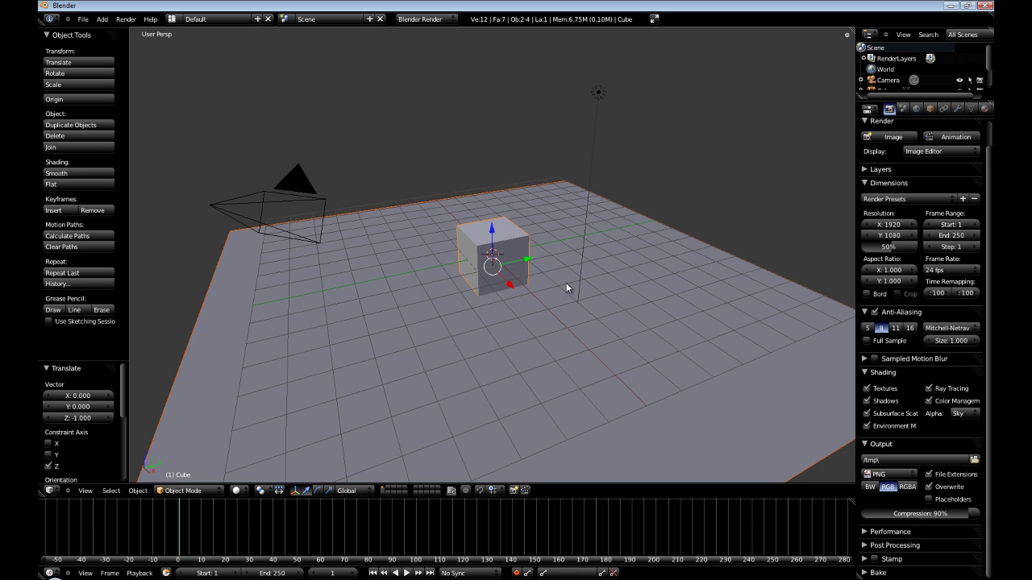
pyautogui.hotkey('ctrl', 'j')
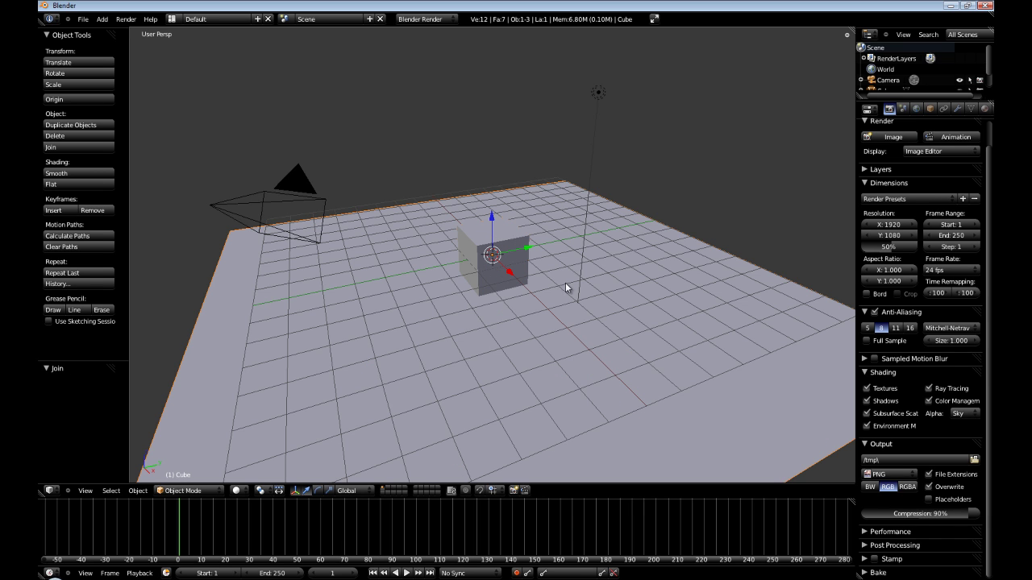
pyautogui.press('Tab')
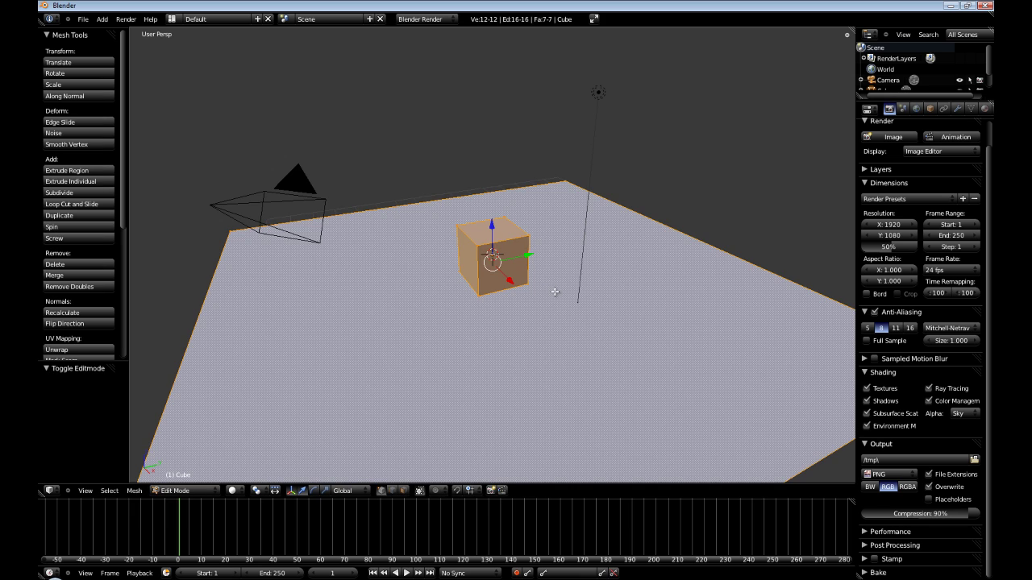
pyautogui.press('a')
pyautogui.press('a')
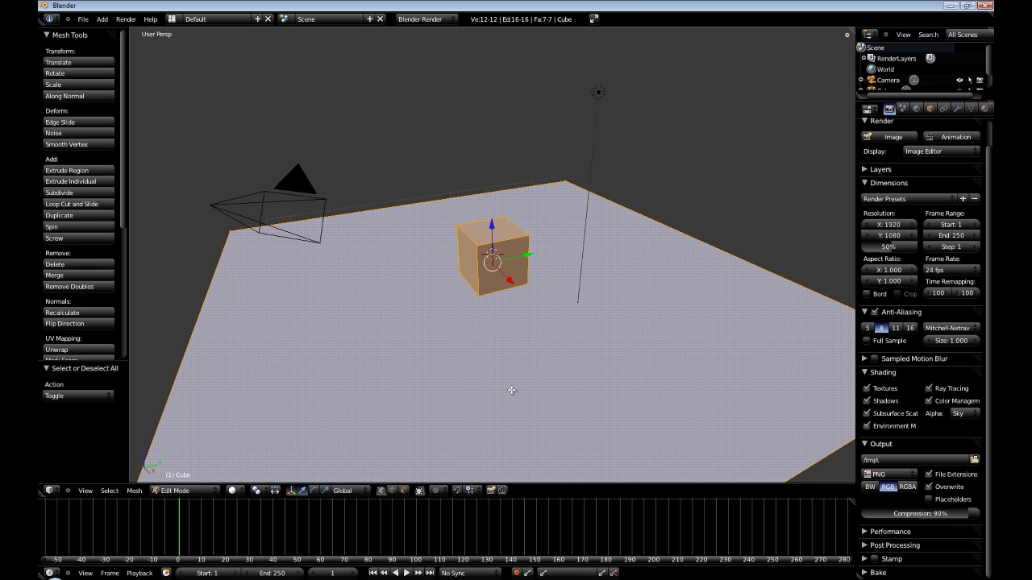
pyautogui.press('u')
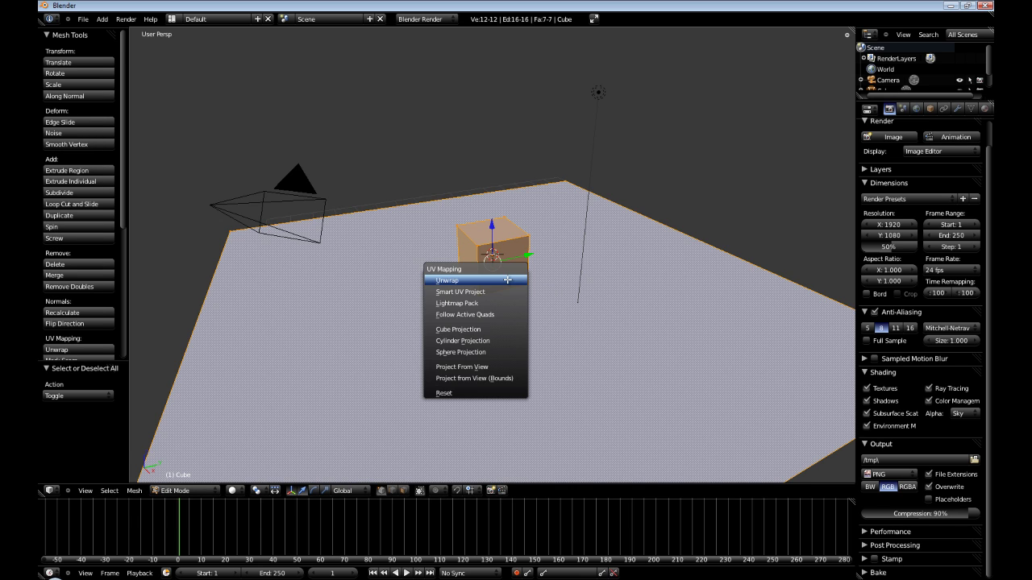
pyautogui.click(510, 292)
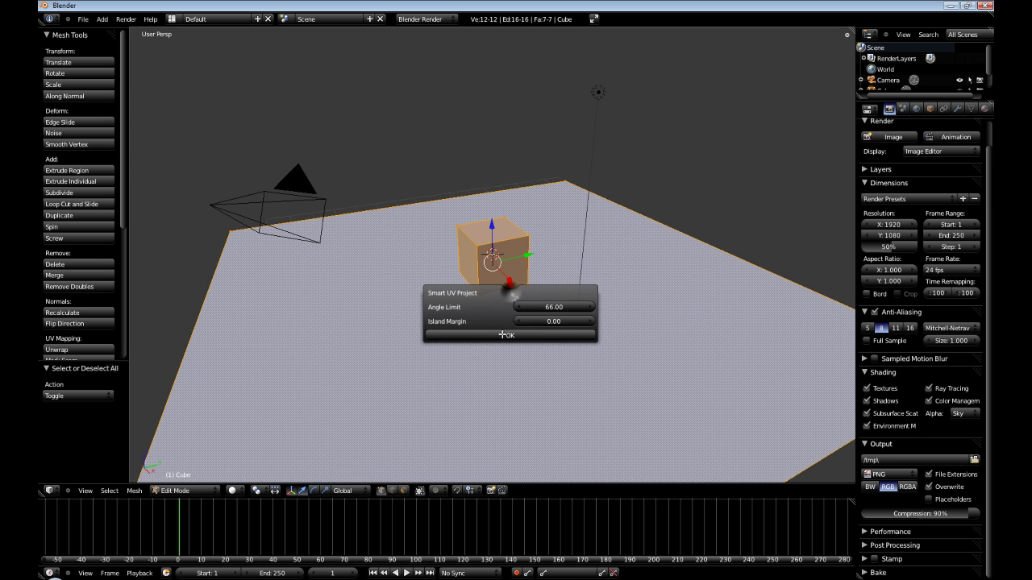
pyautogui.click(502, 336)
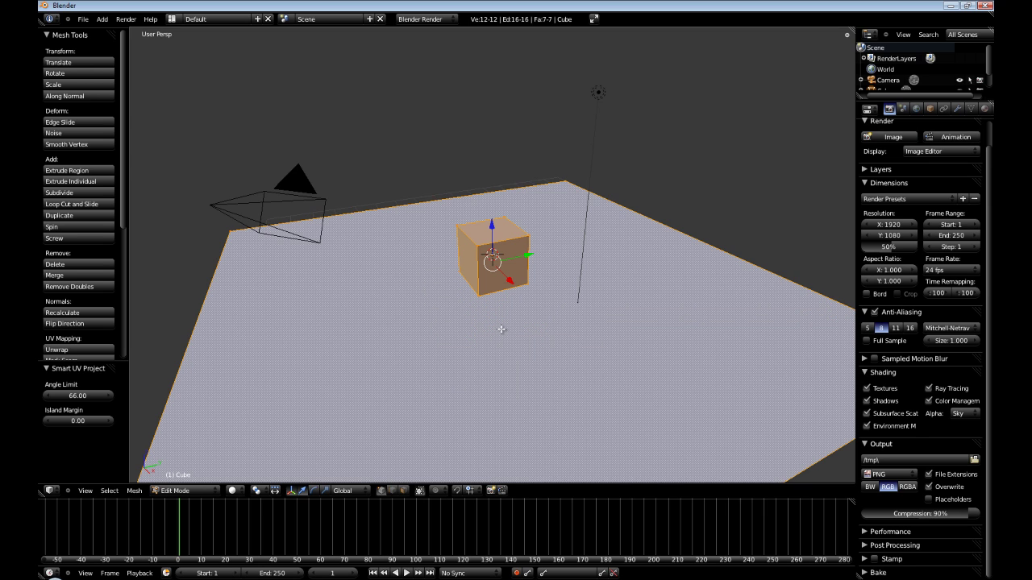
pyautogui.press('Tab')
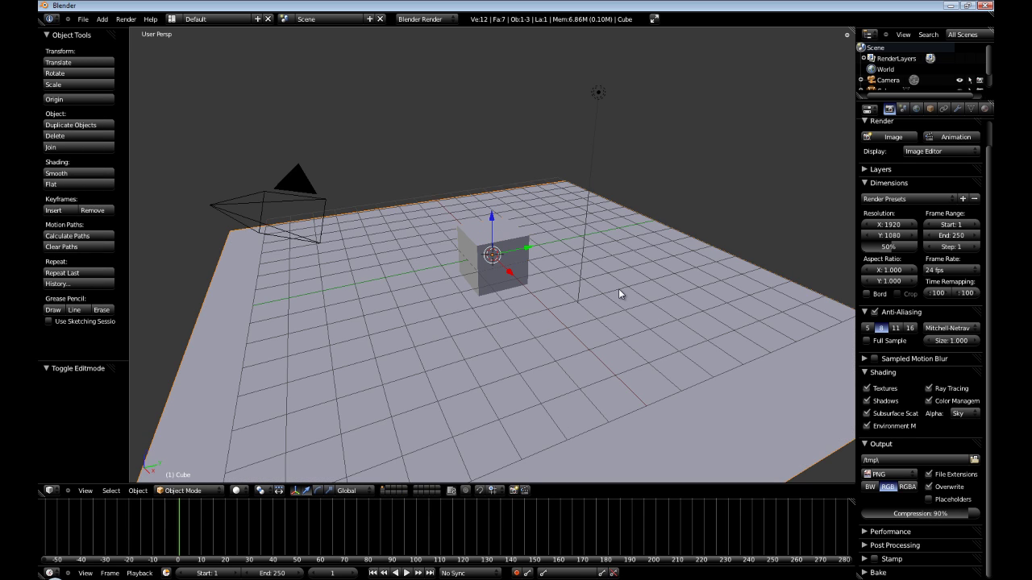
# Set the render engine to Maratis and display the scene properties.
pyautogui.click(427, 18)
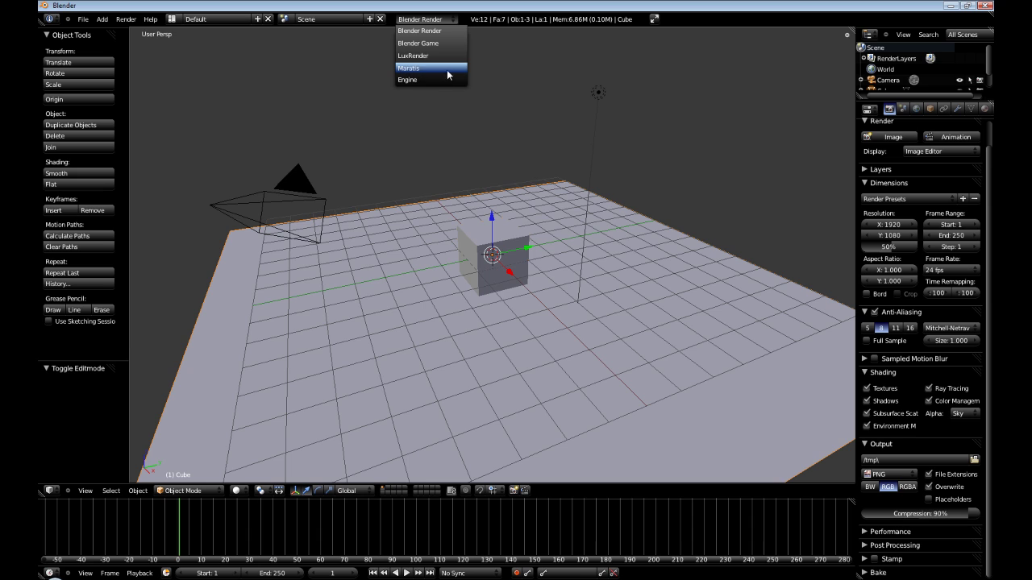
pyautogui.click(410, 69)
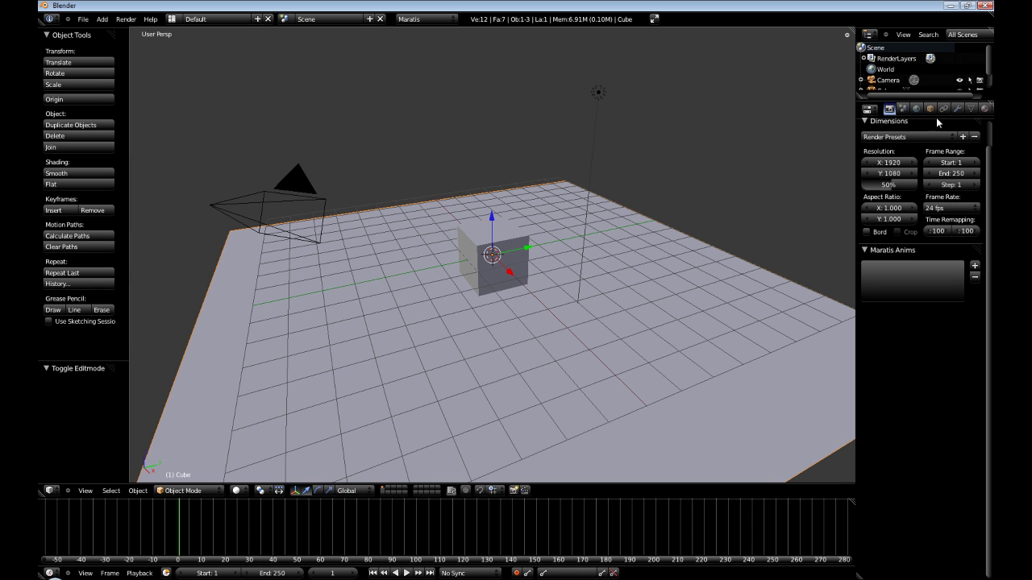
pyautogui.click(903, 108)
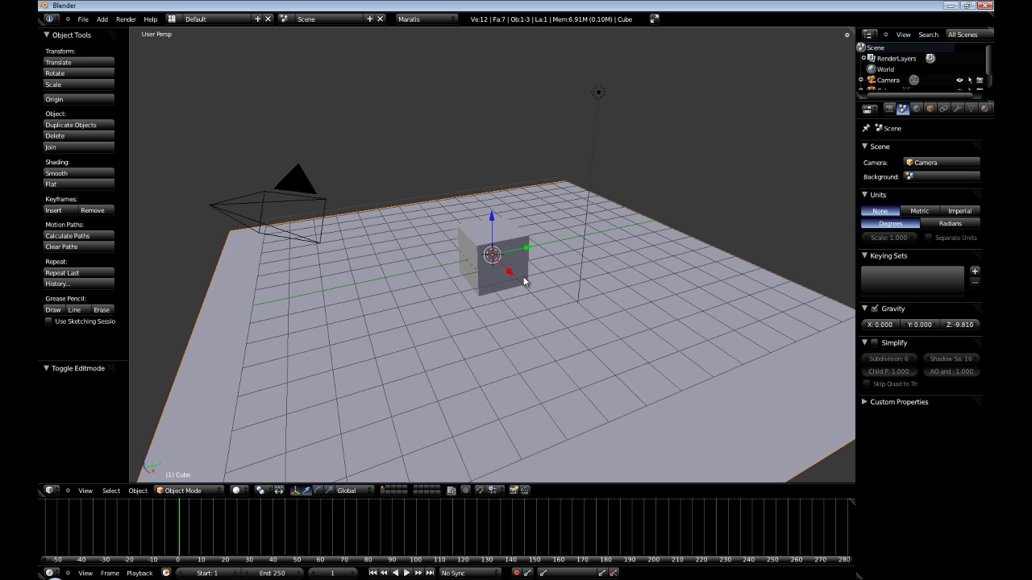
pyautogui.moveTo(662, 267); pyautogui.dragTo(580, 355, button='middle')
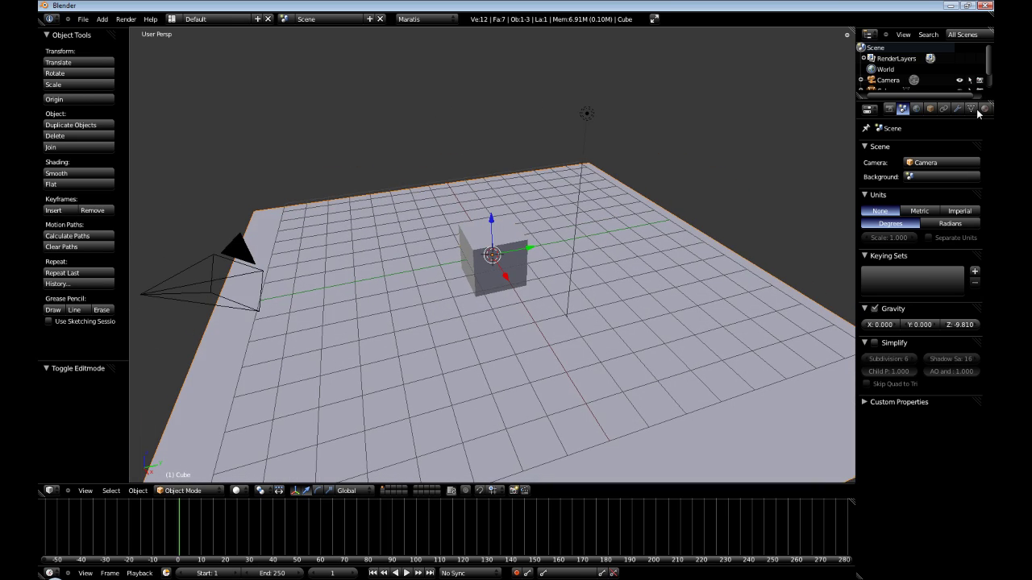
# Examine the Maratis mode and blend mode options of the cube's material.
pyautogui.click(980, 110)
pyautogui.scroll(-2, 978, 109)
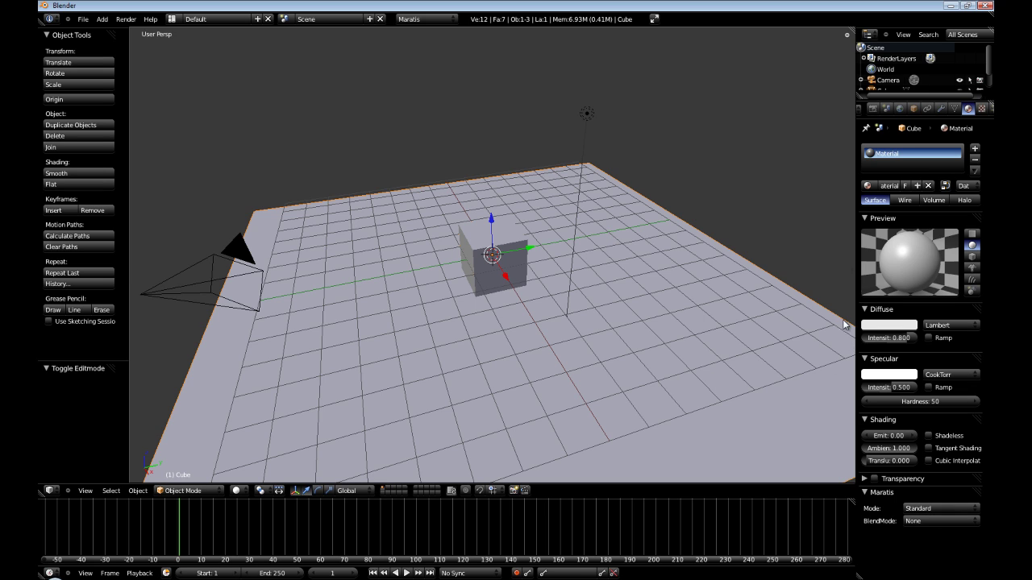
pyautogui.click(925, 511)
pyautogui.click(923, 473)
# Show the material's texture slots and rename the existing texture as Diffuse.
pyautogui.click(981, 108)
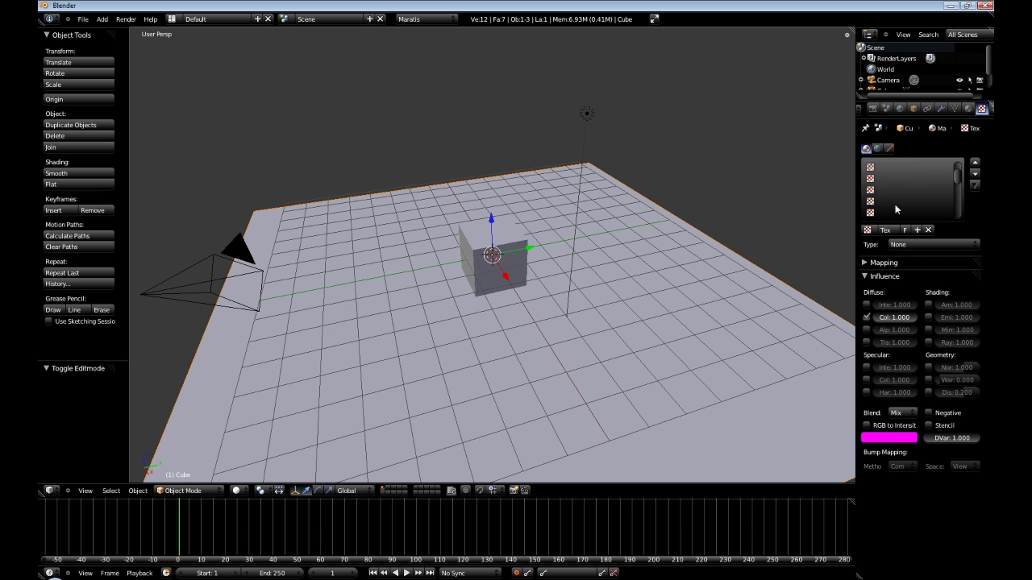
pyautogui.click(968, 108)
pyautogui.click(980, 108)
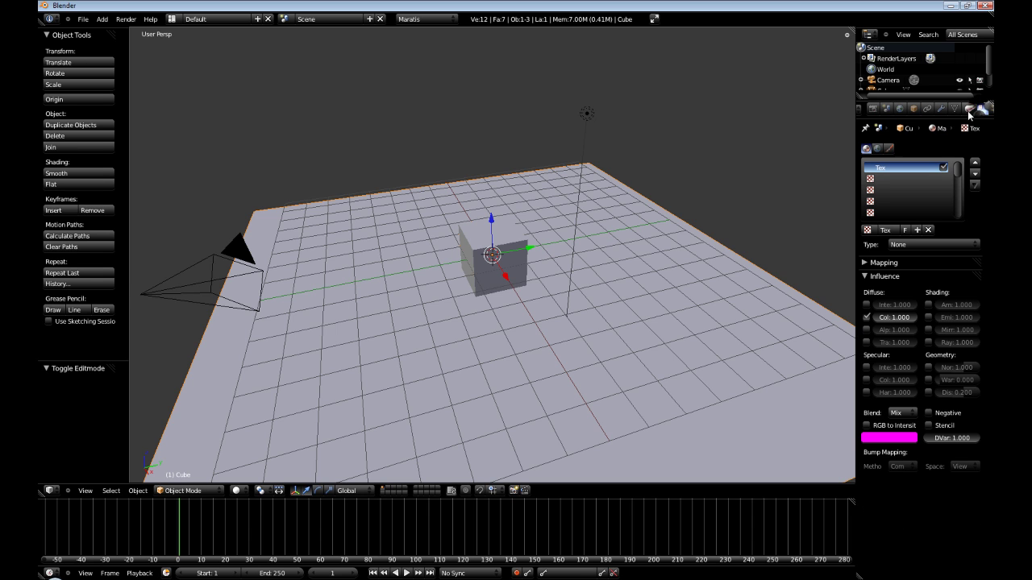
pyautogui.click(968, 108)
pyautogui.click(979, 108)
pyautogui.click(883, 229)
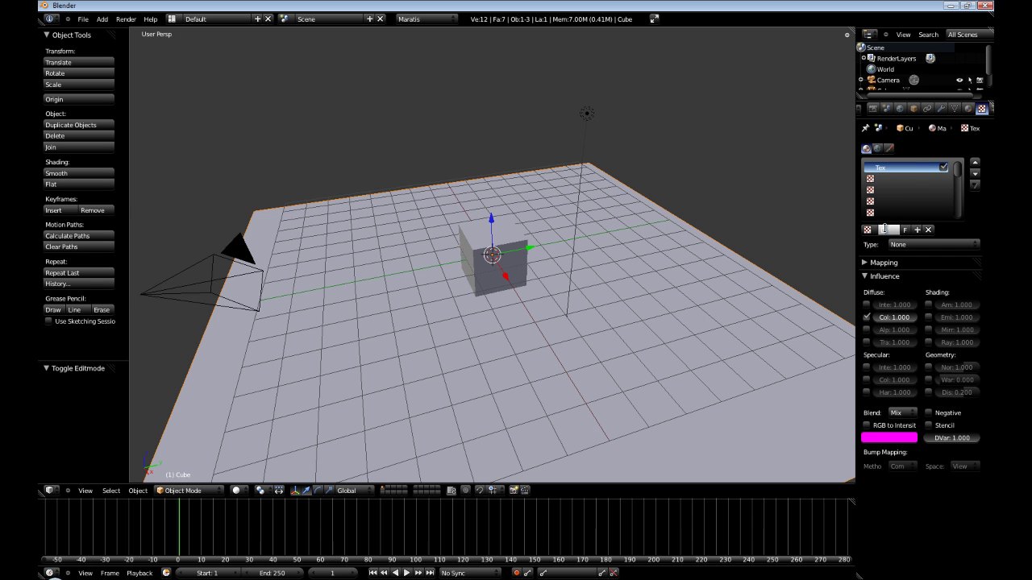
pyautogui.press('Escape')
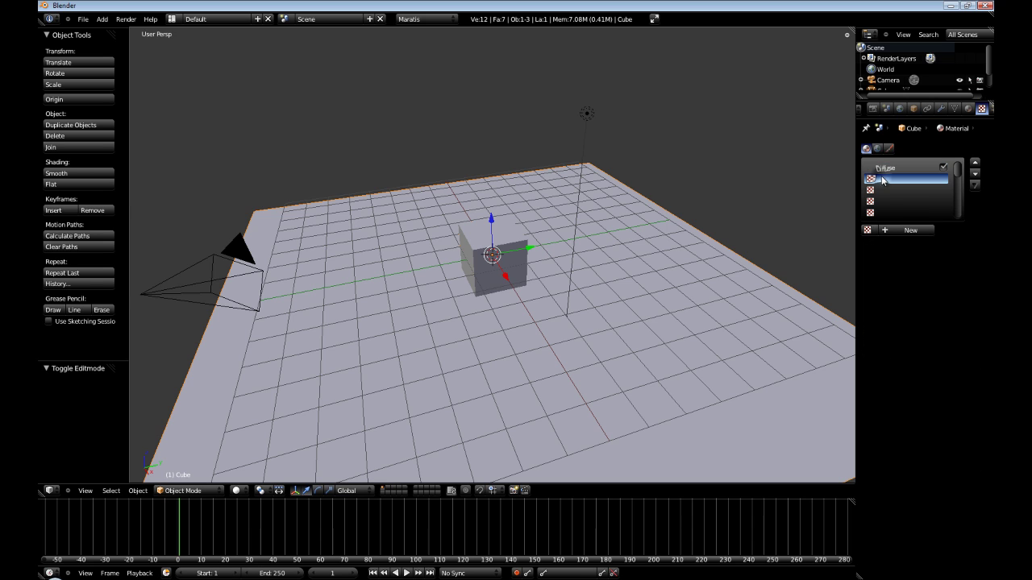
pyautogui.press('BackSpace')
# Add new textures in the second and third slots and name them Specular and Normal.
pyautogui.click(893, 231)
pyautogui.click(889, 230)
pyautogui.write('Specular')
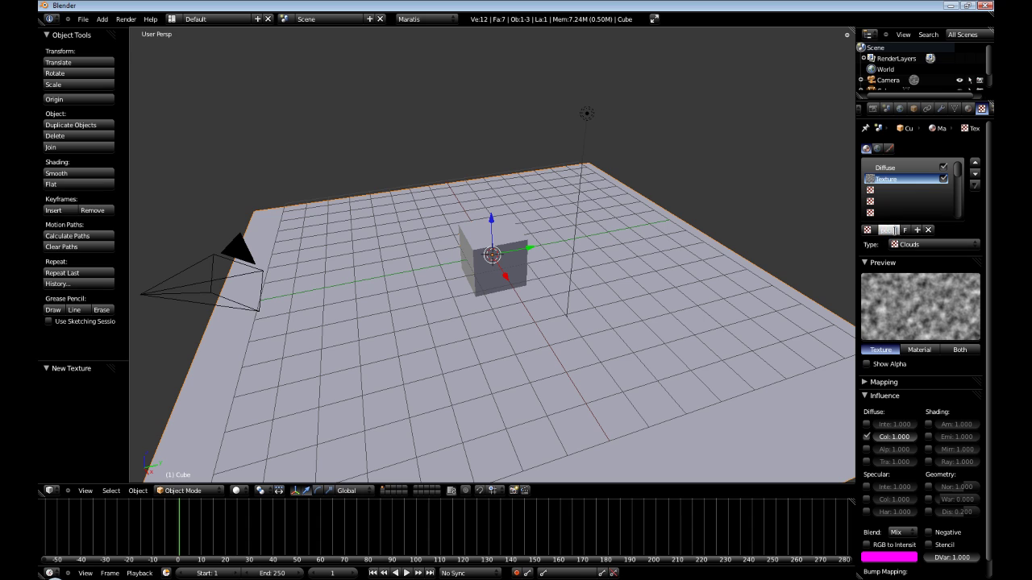
pyautogui.press('Return')
pyautogui.click(886, 191)
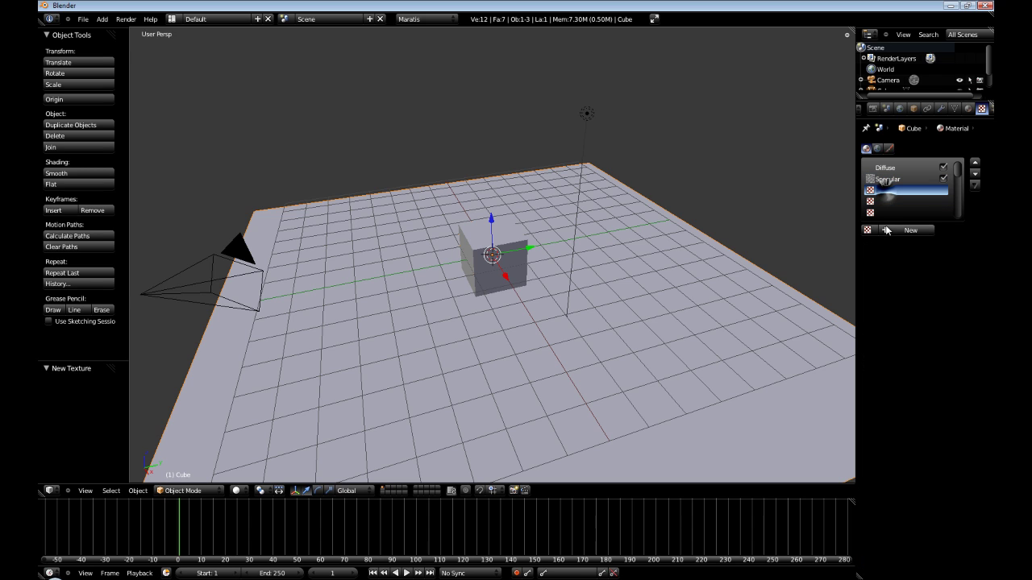
pyautogui.click(889, 231)
pyautogui.click(888, 231)
pyautogui.write('Normal')
pyautogui.press('Return')
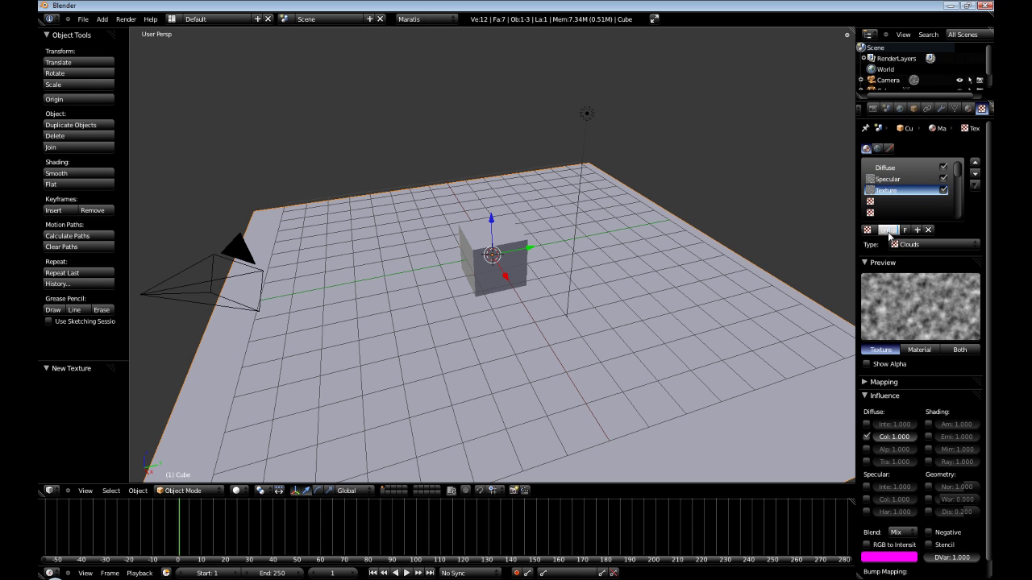
# Add a new texture in the fourth slot and name it Emission.
pyautogui.click(886, 201)
pyautogui.click(887, 231)
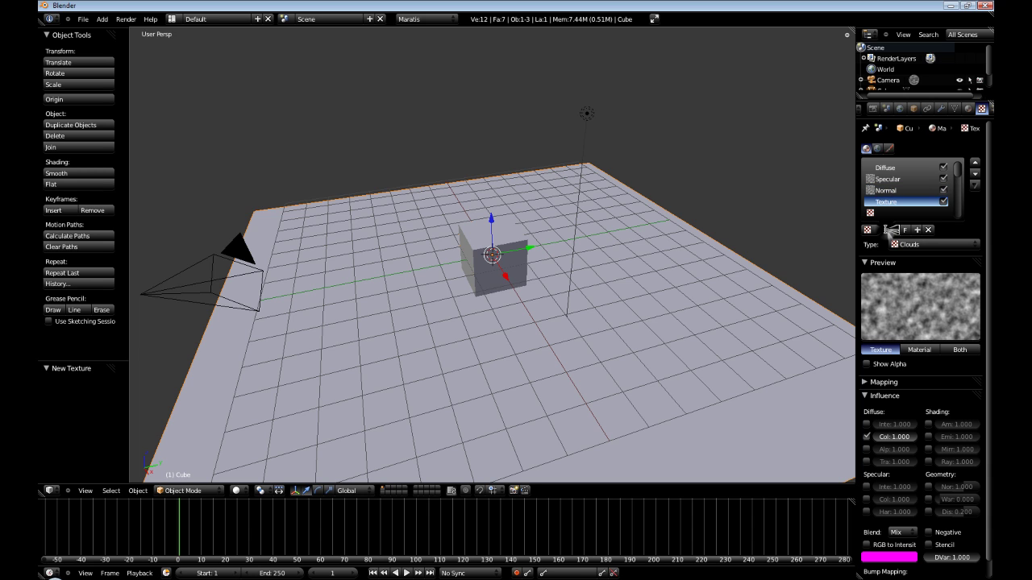
pyautogui.click(886, 230)
pyautogui.write('Emission')
pyautogui.press('Return')
# Remove the Emission, Normal and Specular textures from their slots.
pyautogui.click(928, 230)
pyautogui.click(909, 192)
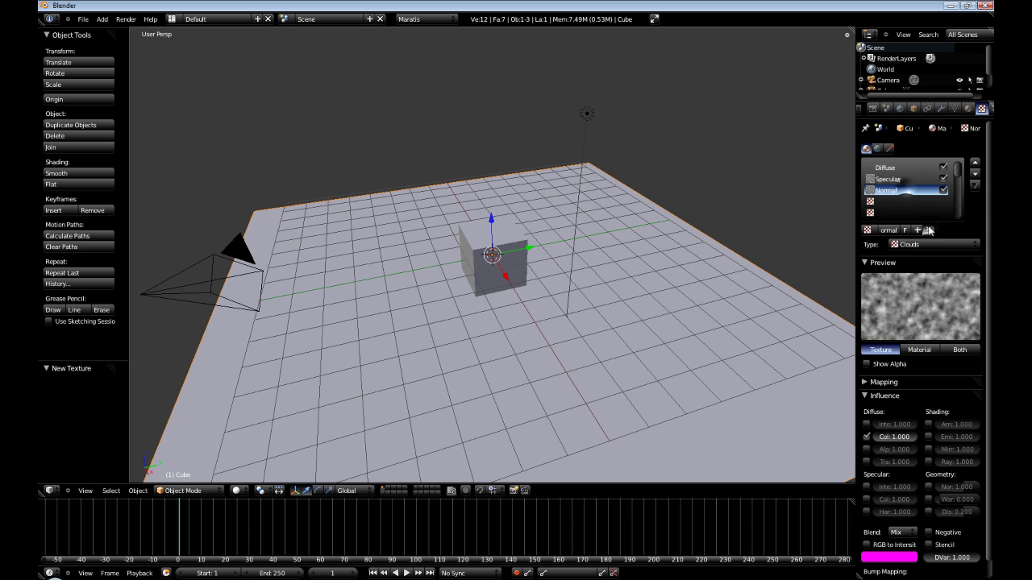
pyautogui.click(927, 230)
pyautogui.click(886, 179)
pyautogui.click(928, 230)
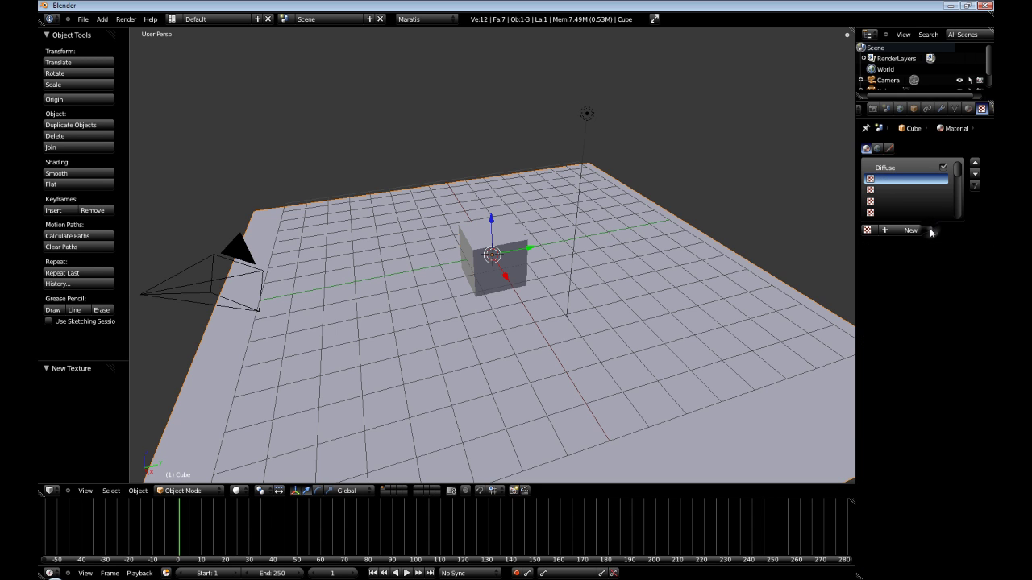
# Set the Diffuse texture's type to Image or Movie and load ConcreteBare0145_2_S.jpg from the cgtextures folder.
pyautogui.click(887, 166)
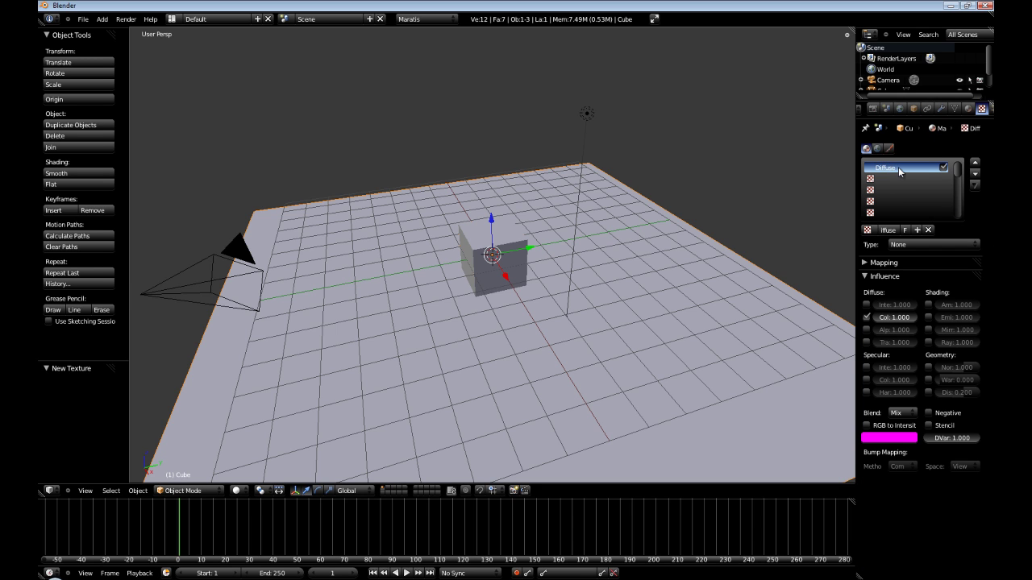
pyautogui.click(906, 245)
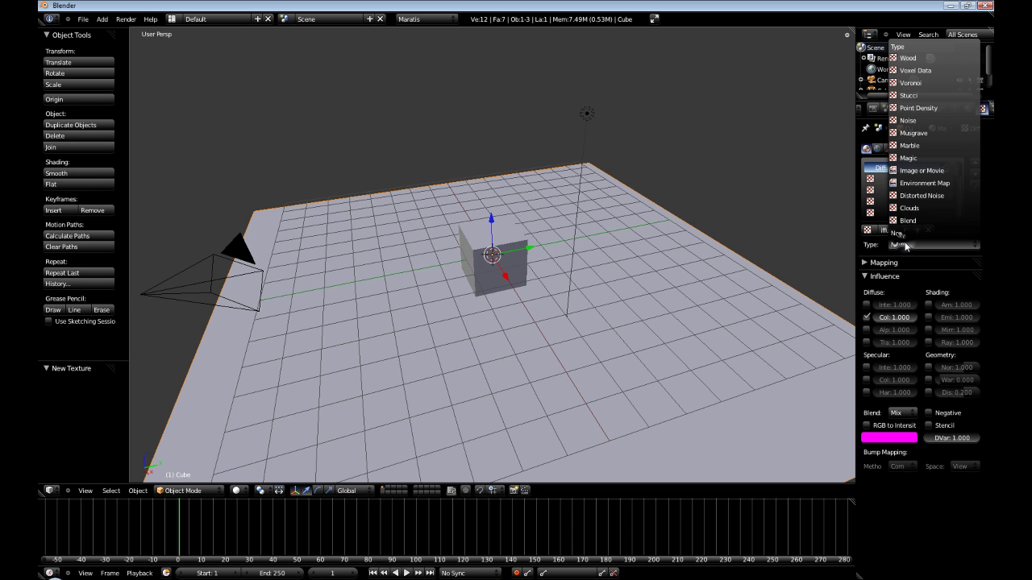
pyautogui.click(919, 171)
pyautogui.click(954, 398)
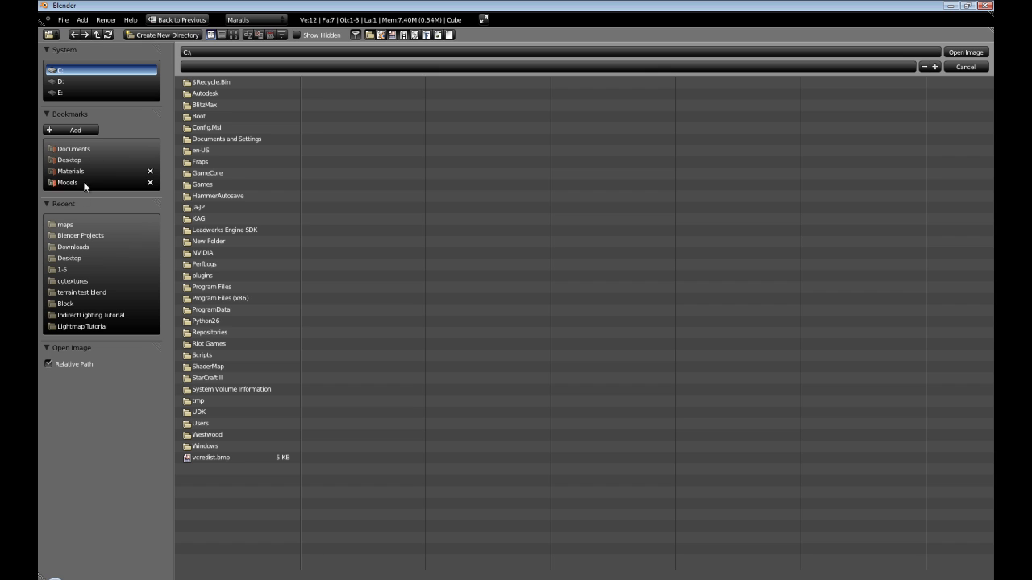
pyautogui.click(90, 281)
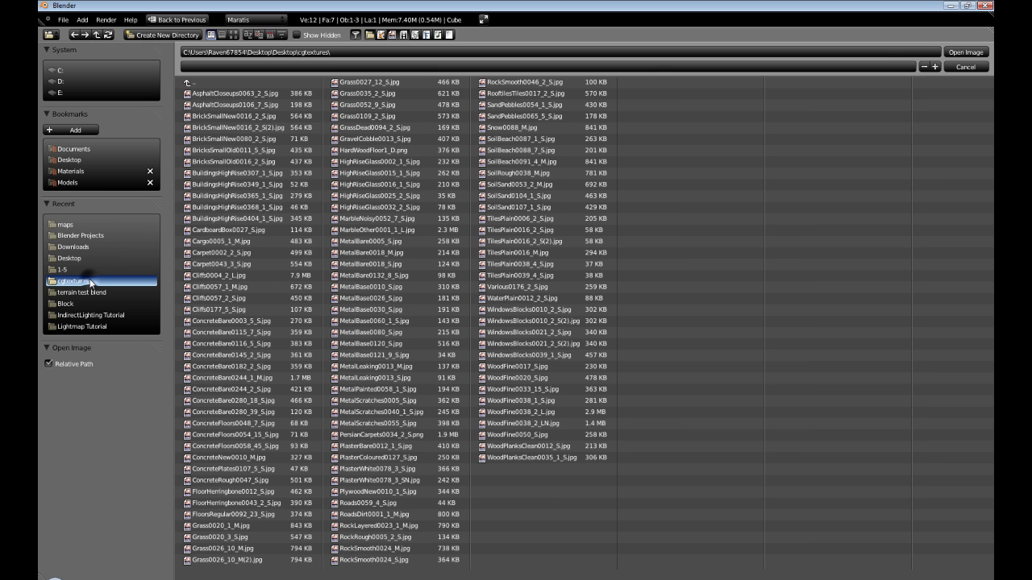
pyautogui.click(233, 35)
pyautogui.doubleClick(363, 256)
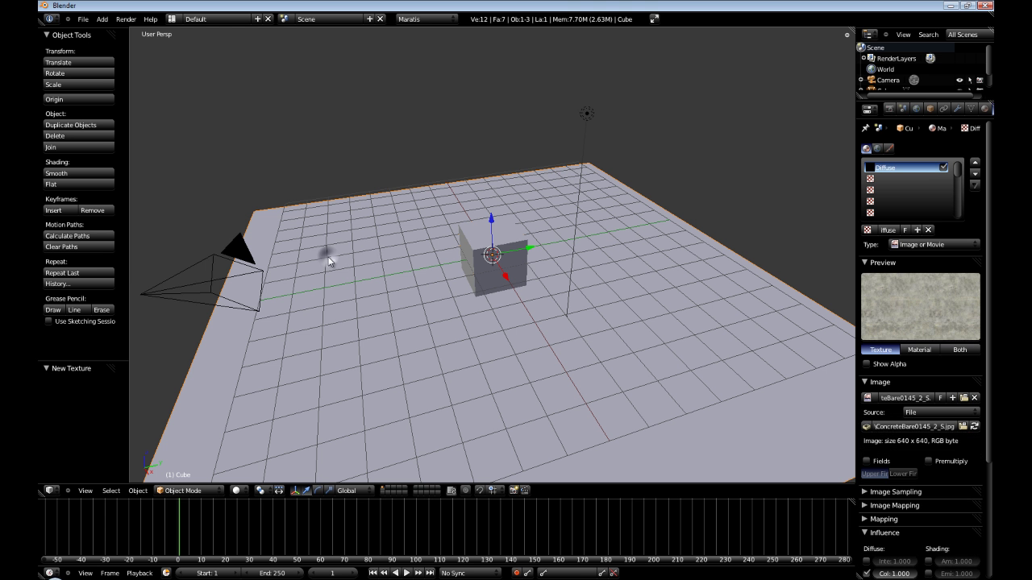
# Set the viewport shading to Textured so the concrete image shows on the mesh.
pyautogui.click(236, 490)
pyautogui.click(254, 438)
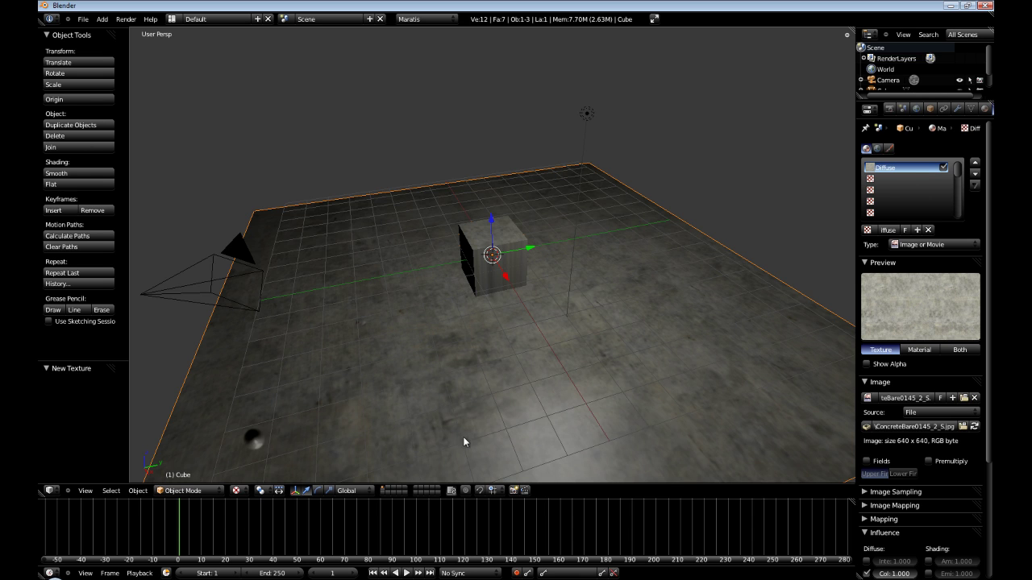
pyautogui.moveTo(467, 437); pyautogui.dragTo(520, 413, button='middle')
# Set the Diffuse texture's mapping coordinates to UV and inspect the result on the mesh.
pyautogui.click(876, 519)
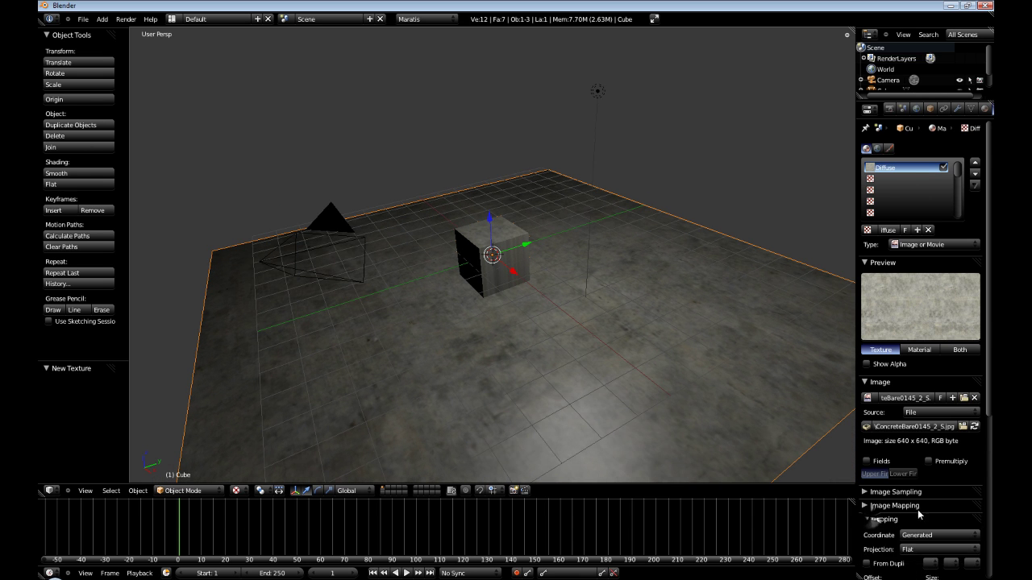
pyautogui.scroll(-3, 887, 500)
pyautogui.click(919, 454)
pyautogui.click(923, 405)
pyautogui.click(883, 437)
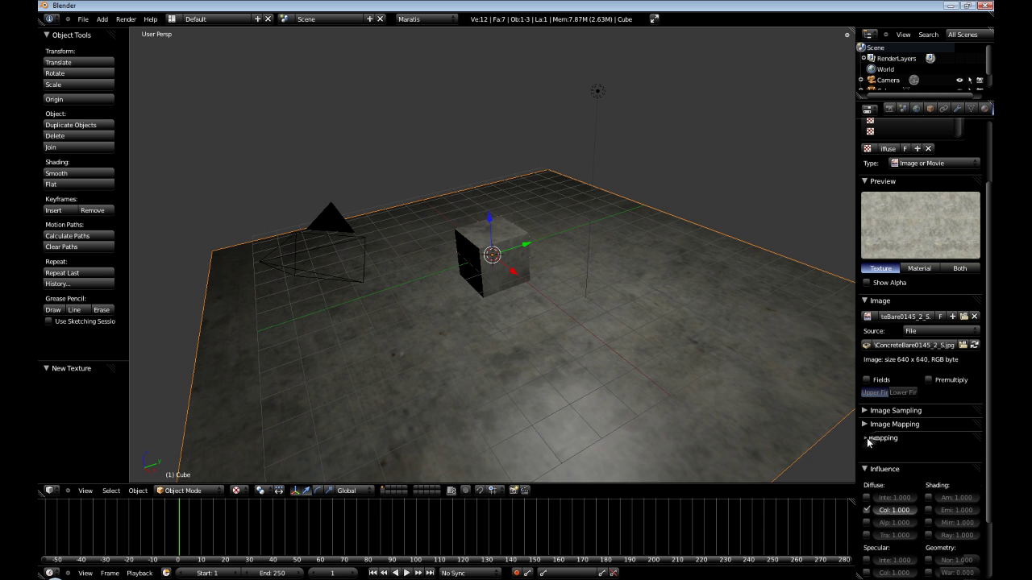
pyautogui.moveTo(612, 319); pyautogui.dragTo(549, 355, button='middle')
pyautogui.click(874, 438)
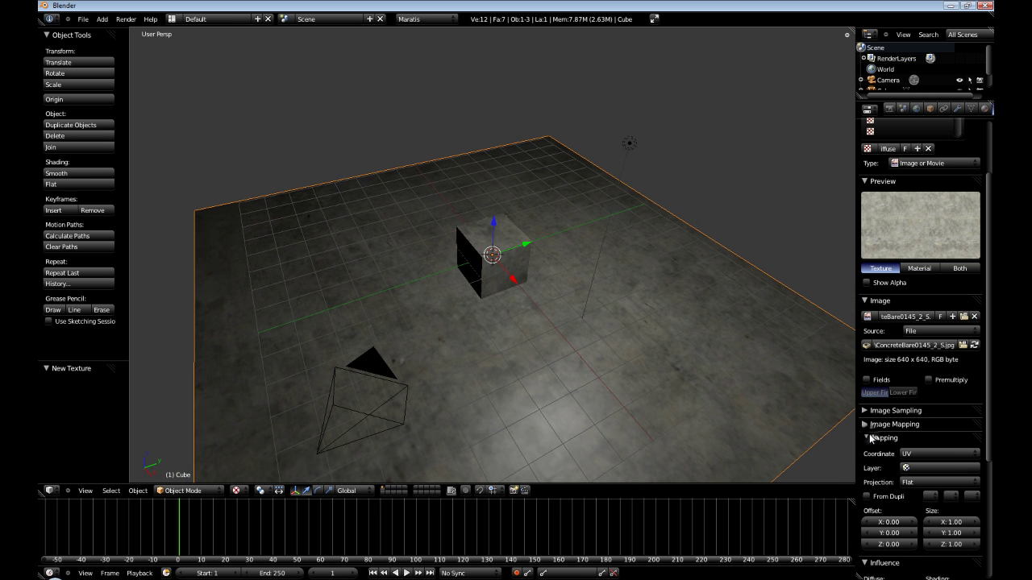
pyautogui.click(869, 438)
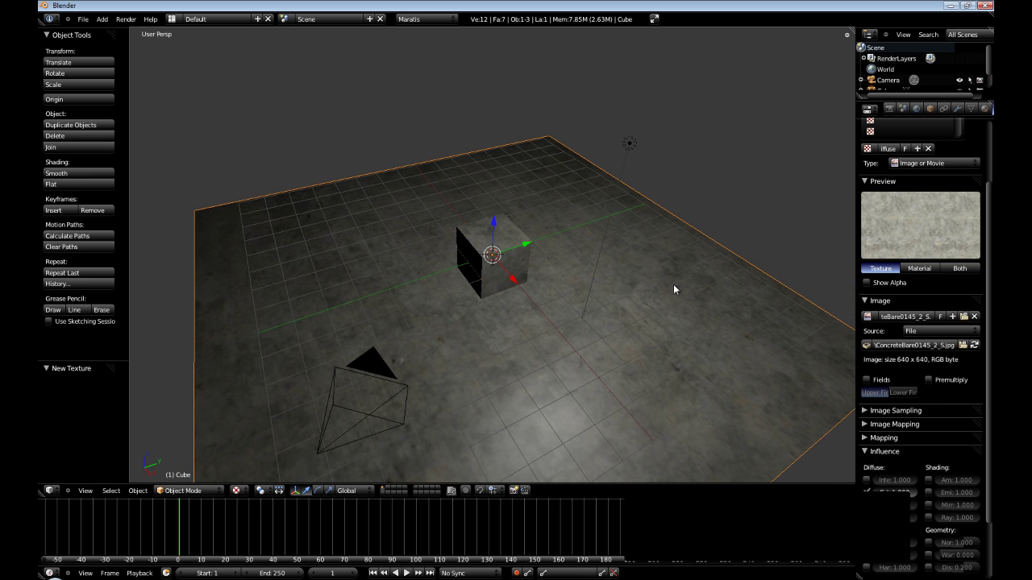
# Set the Maratis mode of the cube's material to Fixed.
pyautogui.moveTo(675, 288); pyautogui.dragTo(543, 315, button='middle')
pyautogui.moveTo(466, 299); pyautogui.dragTo(465, 317, button='middle')
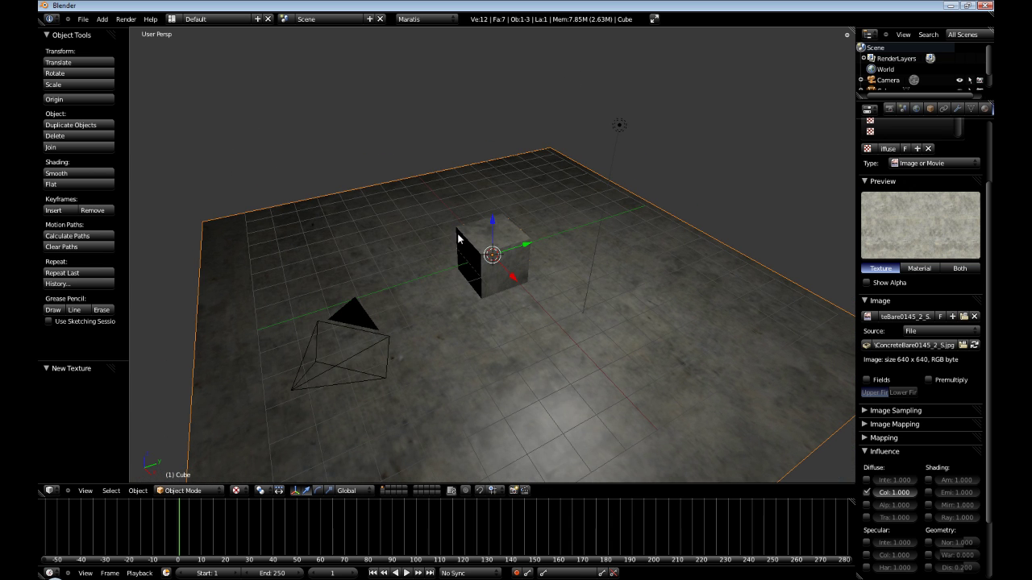
pyautogui.moveTo(721, 338); pyautogui.dragTo(555, 340, button='middle')
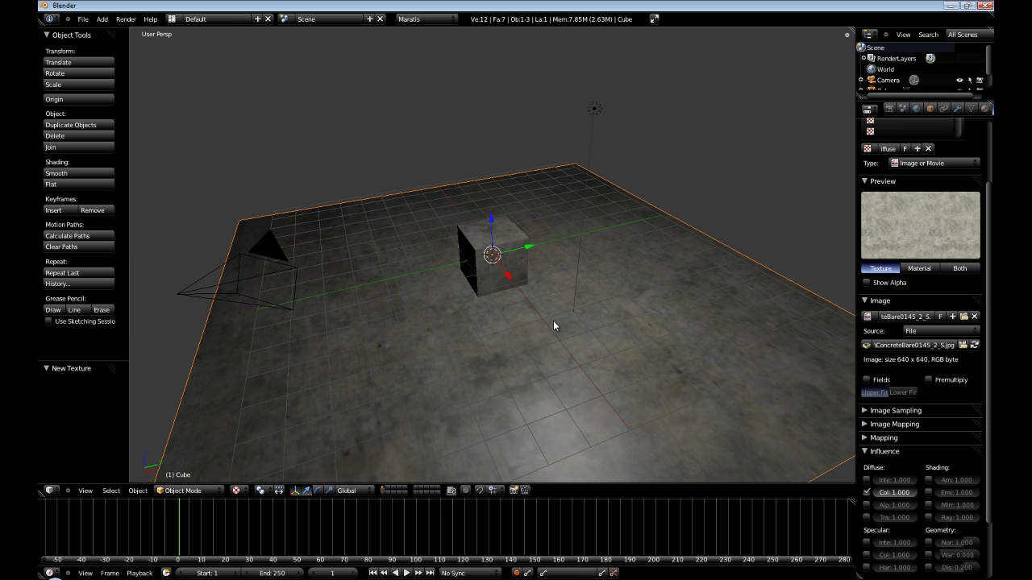
pyautogui.click(983, 110)
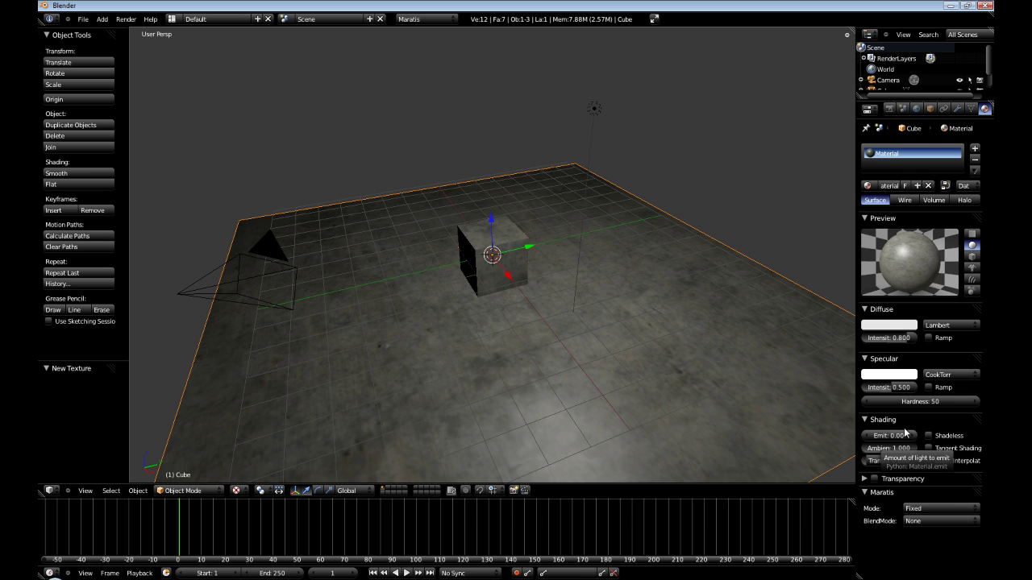
# Test the material's Emit shading at 5.00 and 1.00, and set it back to 0.
pyautogui.moveTo(878, 447)
pyautogui.mouseDown()
pyautogui.moveTo(931, 436)
pyautogui.moveTo(907, 442)
pyautogui.mouseUp()
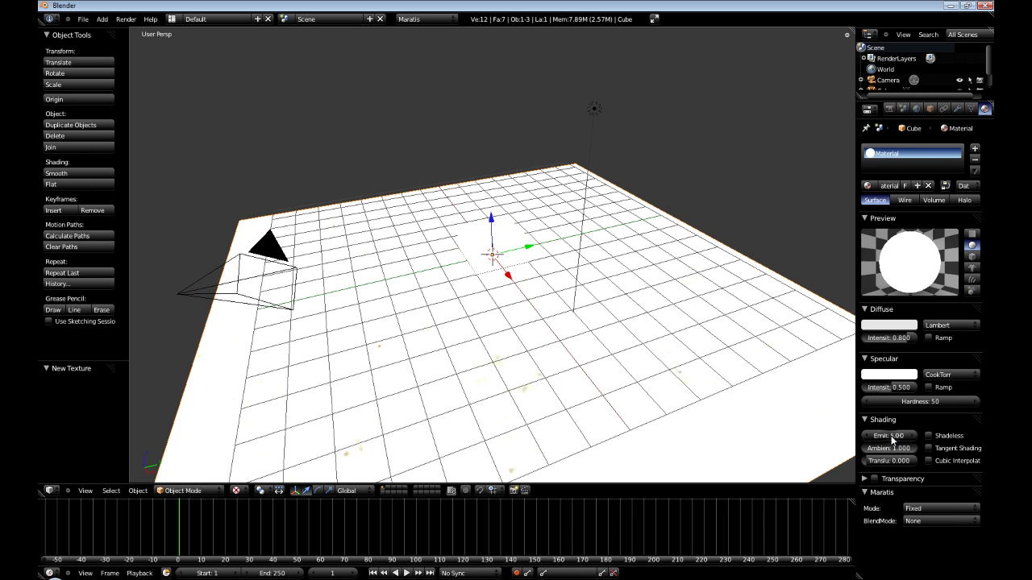
pyautogui.click(891, 436)
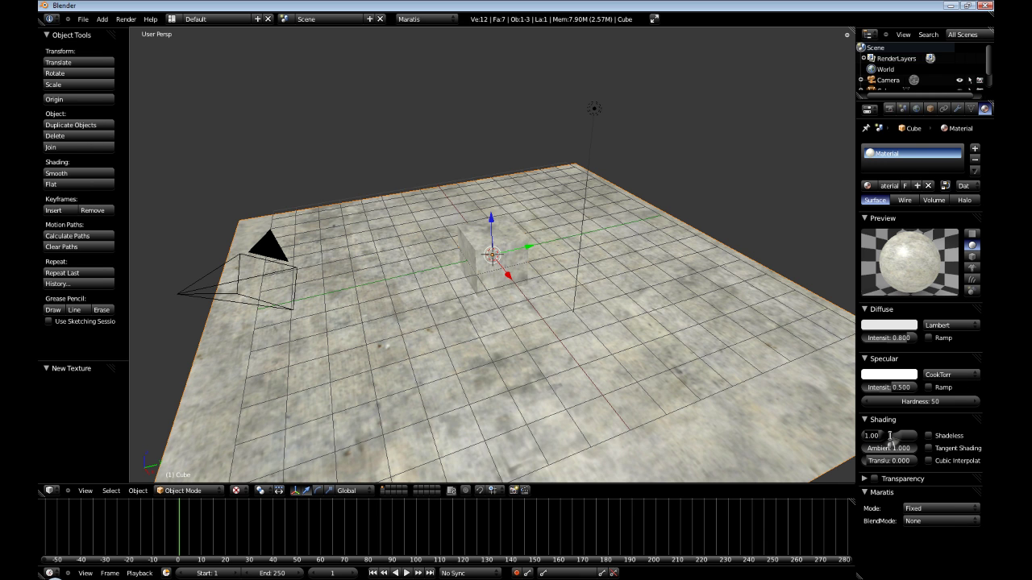
pyautogui.write('0')
pyautogui.press('Return')
pyautogui.moveTo(682, 372); pyautogui.dragTo(654, 393, button='middle')
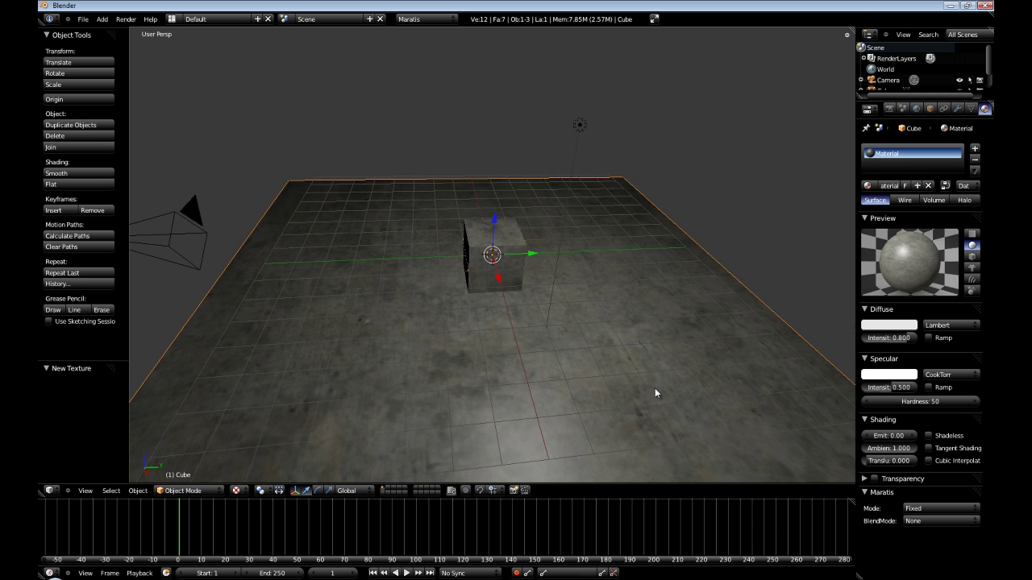
pyautogui.moveTo(637, 376); pyautogui.dragTo(565, 341, button='middle')
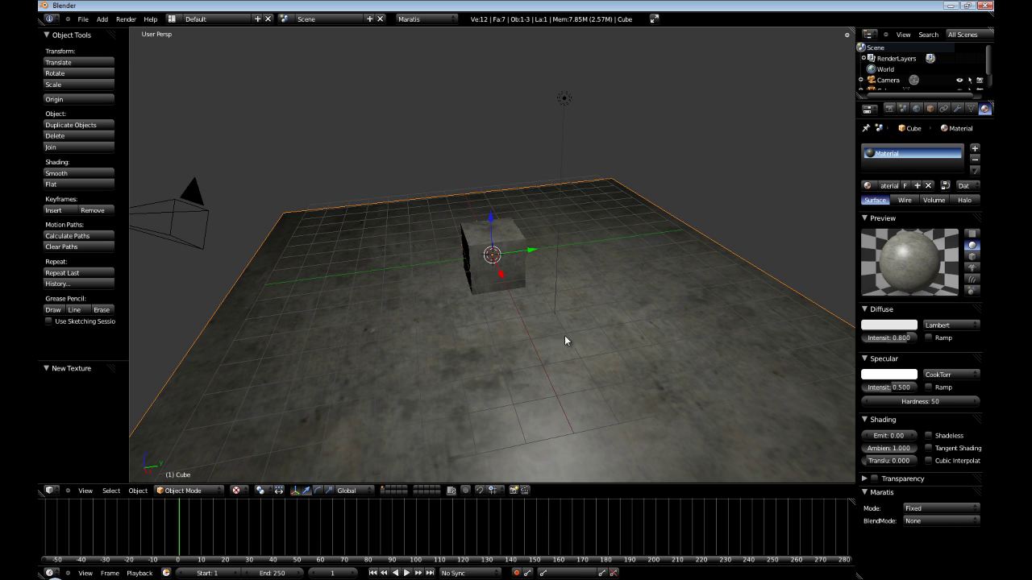
# Start a Maratis mesh export to the Desktop folder with the file name TestCubePlane.
pyautogui.click(84, 19)
pyautogui.moveTo(173, 203)
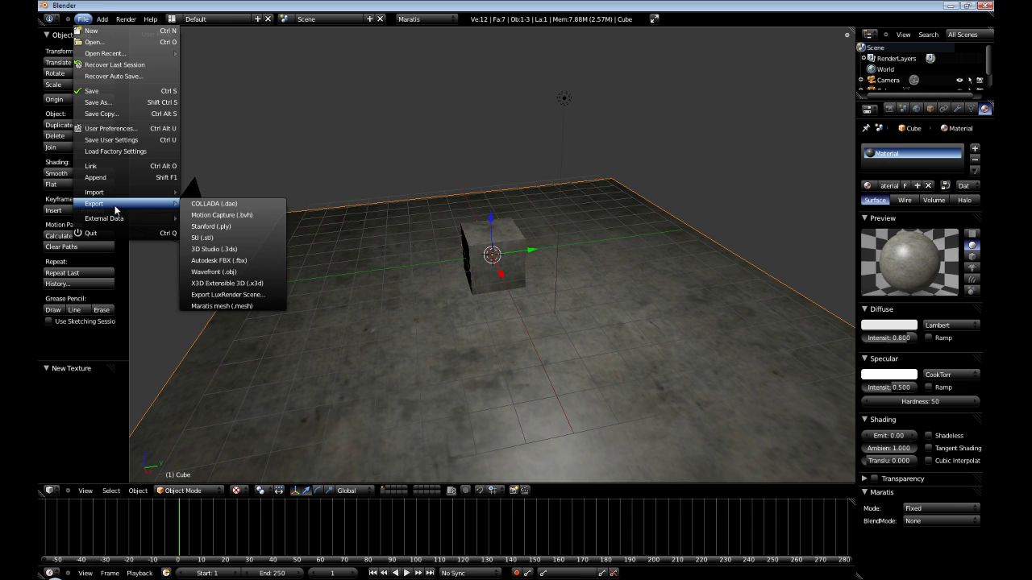
pyautogui.click(212, 307)
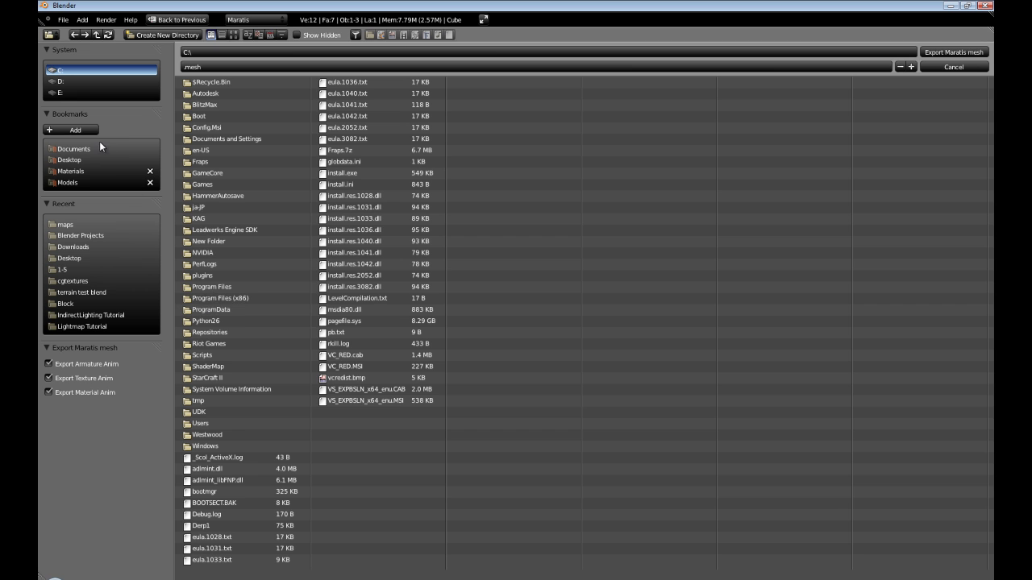
pyautogui.click(85, 159)
pyautogui.click(196, 67)
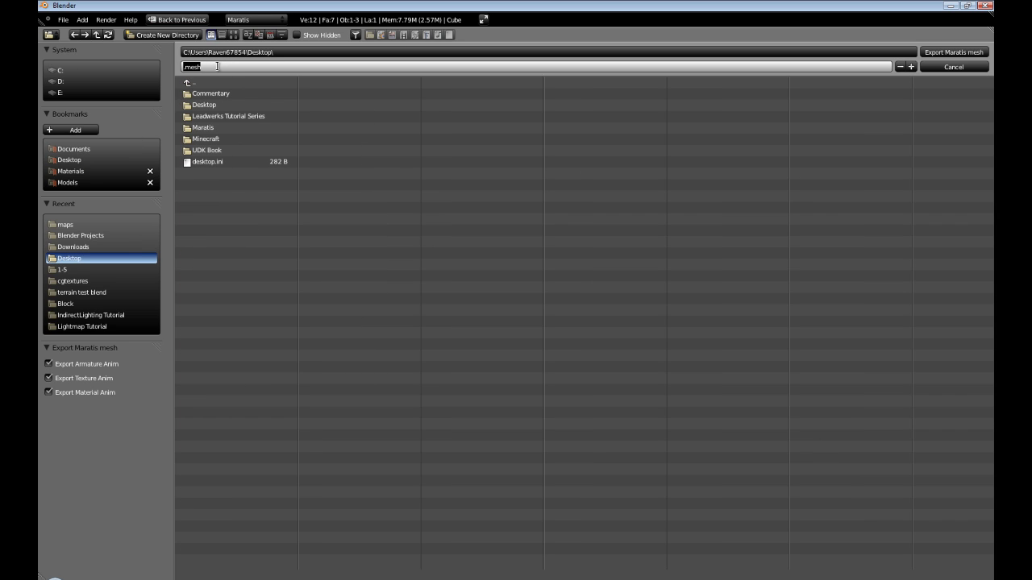
pyautogui.write('testCubePlane')
pyautogui.click(130, 436)
# Disable the texture and armature animation export options and export the Maratis mesh.
pyautogui.click(48, 378)
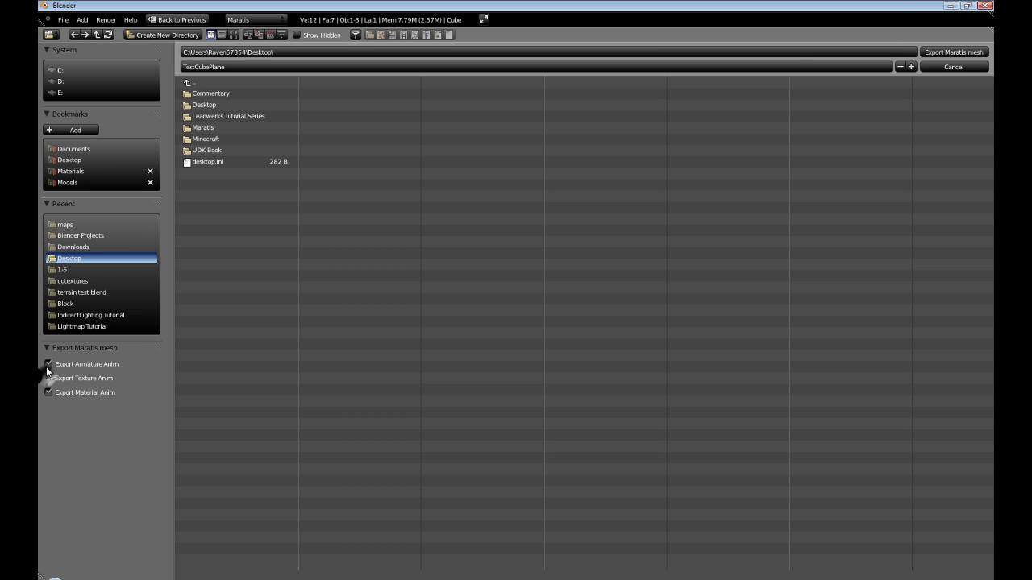
pyautogui.click(48, 364)
pyautogui.click(937, 53)
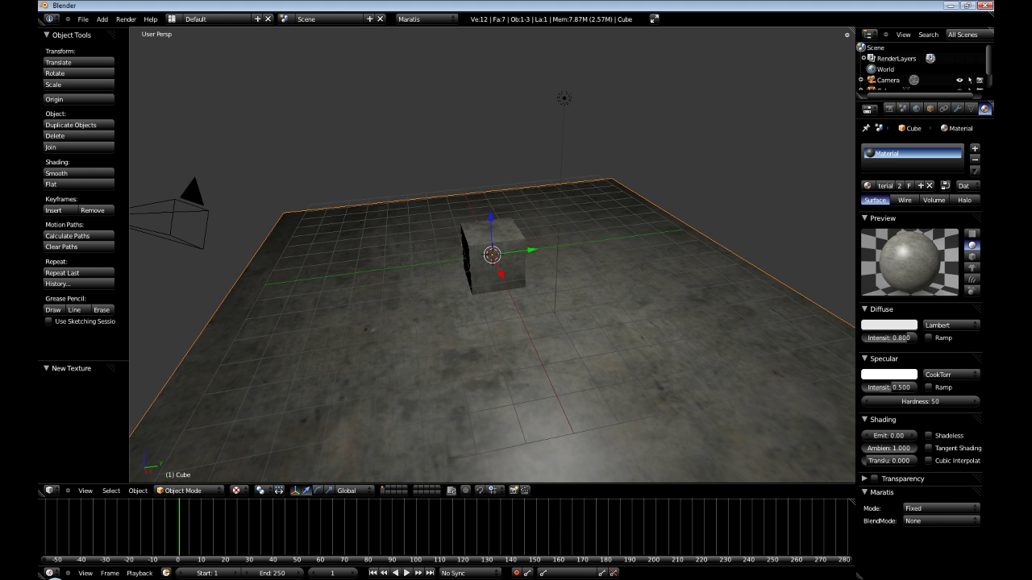
# Switch to the file explorer, return to the Maratis-3.02b-win32 folder and move the TestCubePlane file to an empty desktop area.
pyautogui.click(108, 579)
pyautogui.hotkey('alt', 'Tab')
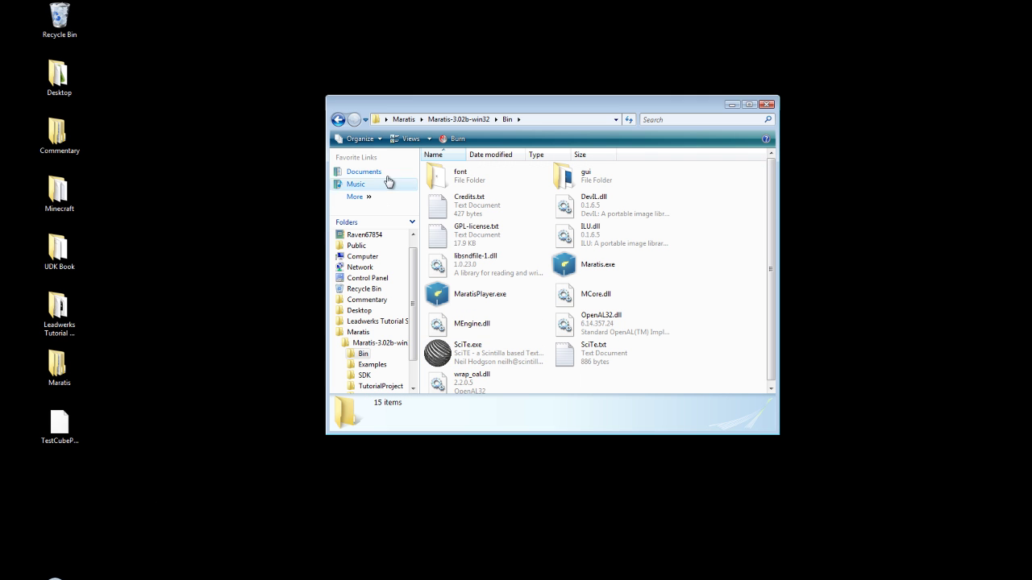
pyautogui.click(337, 120)
pyautogui.click(57, 425)
pyautogui.moveTo(56, 425); pyautogui.dragTo(190, 367)
pyautogui.hotkey('alt', 'Tab')
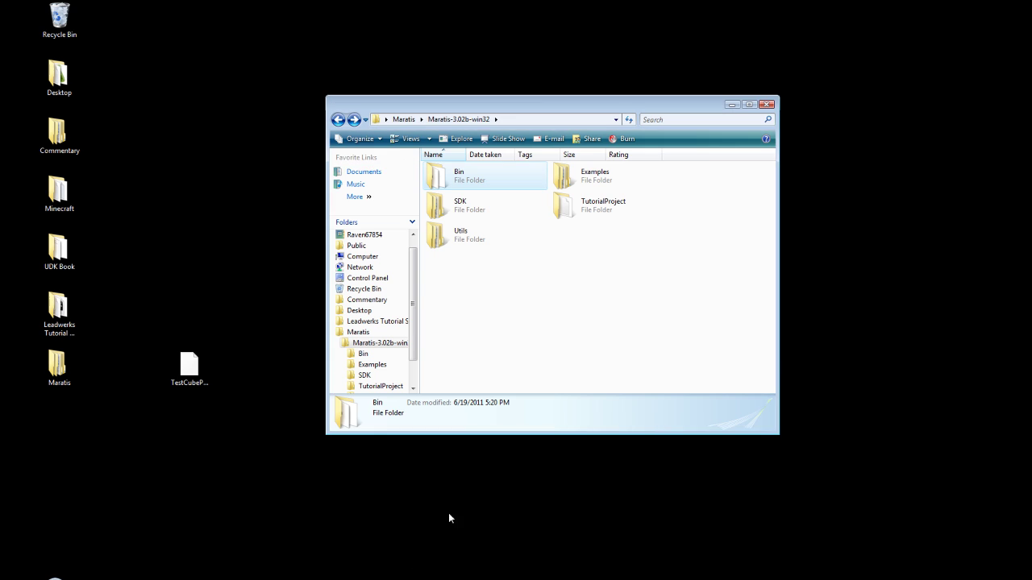
pyautogui.click(546, 309)
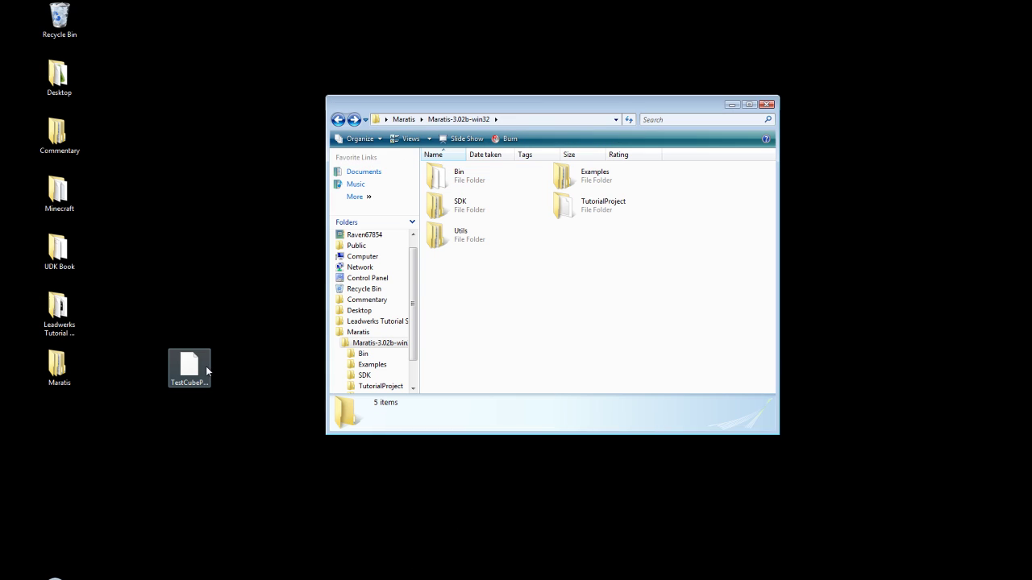
# Move TestCubePlane.mesh from the desktop into the meshs folder of TutorialProject.
pyautogui.moveTo(205, 366); pyautogui.dragTo(216, 293)
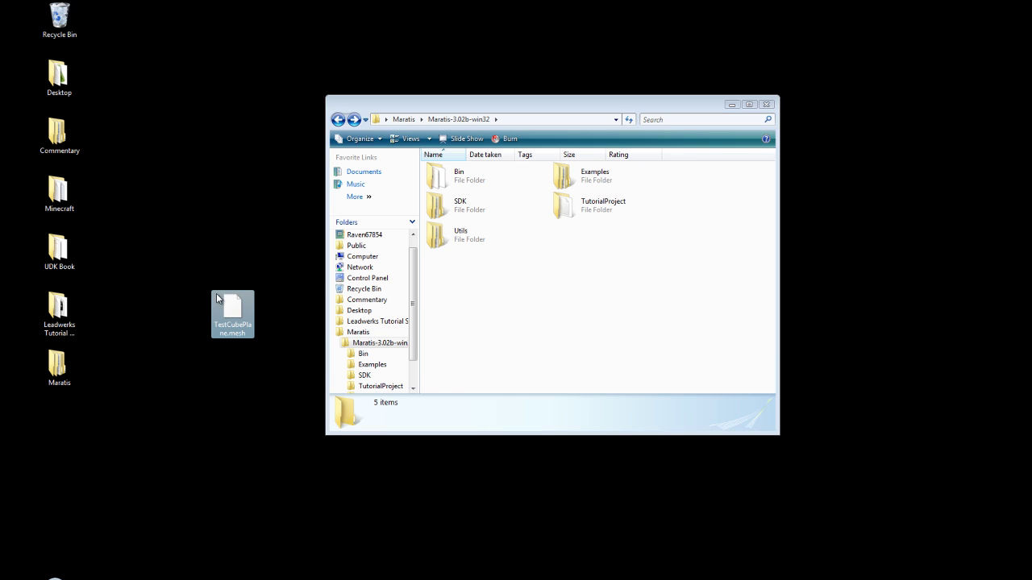
pyautogui.doubleClick(579, 206)
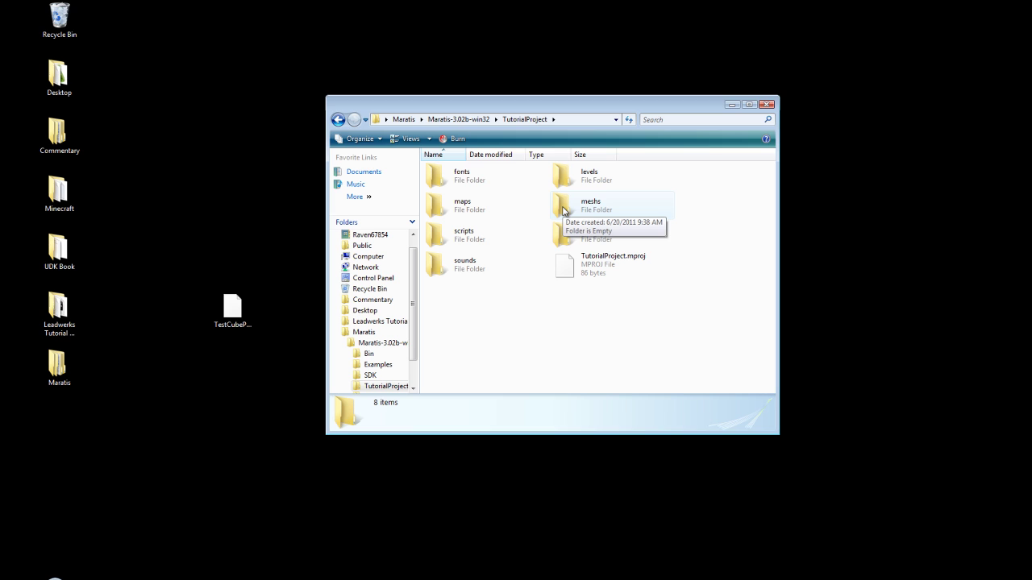
pyautogui.doubleClick(594, 203)
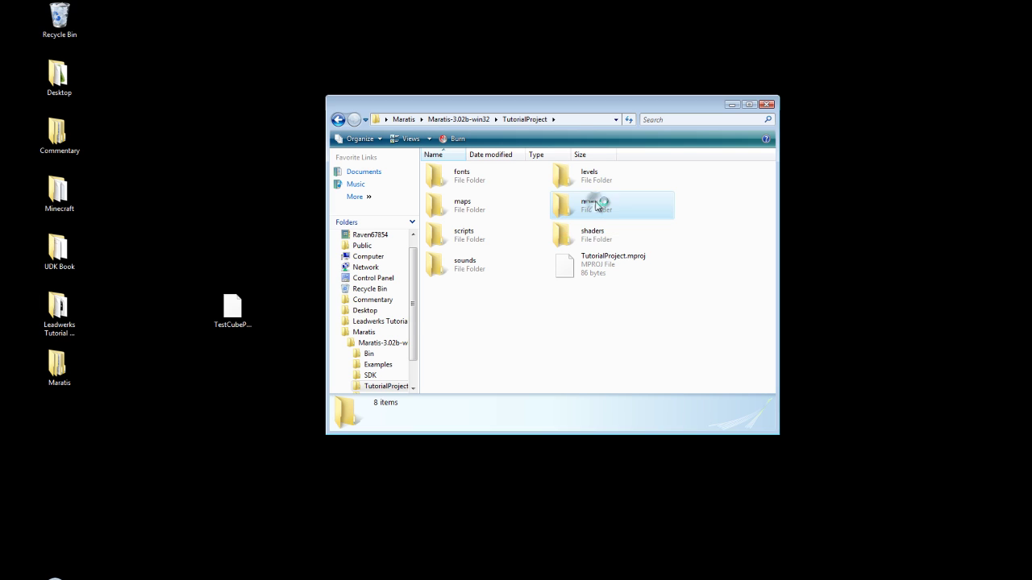
pyautogui.moveTo(232, 306); pyautogui.dragTo(592, 283)
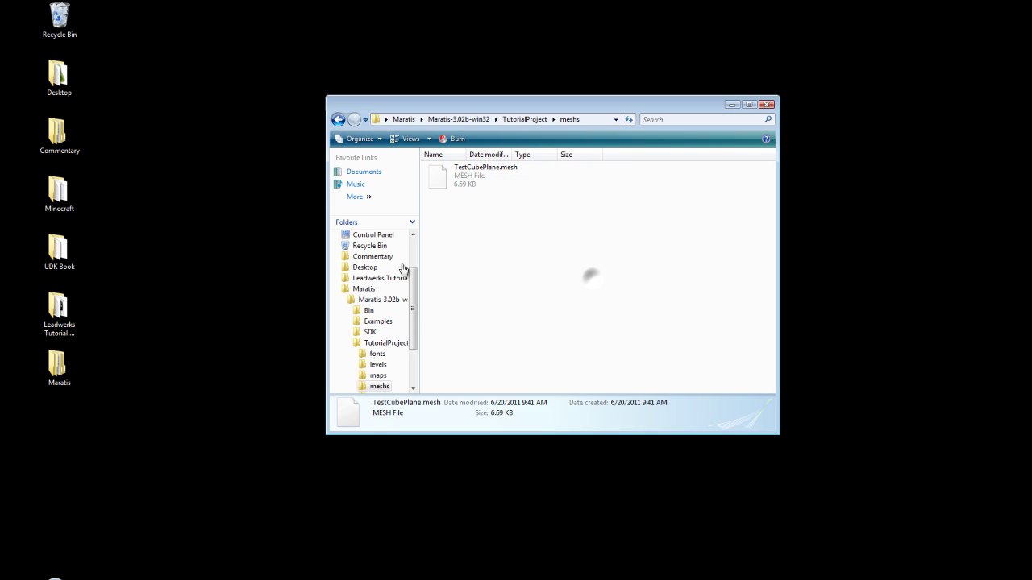
# Paste the ConcreteBare0145_2_S.jpg texture into the maps folder of TutorialProject.
pyautogui.press('BackSpace')
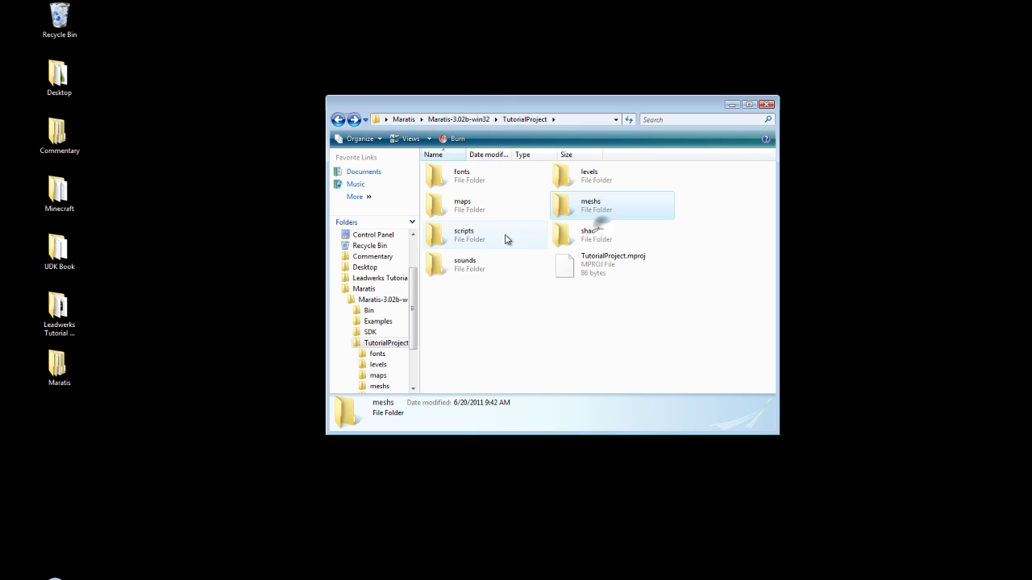
pyautogui.doubleClick(470, 205)
pyautogui.hotkey('ctrl', 'v')
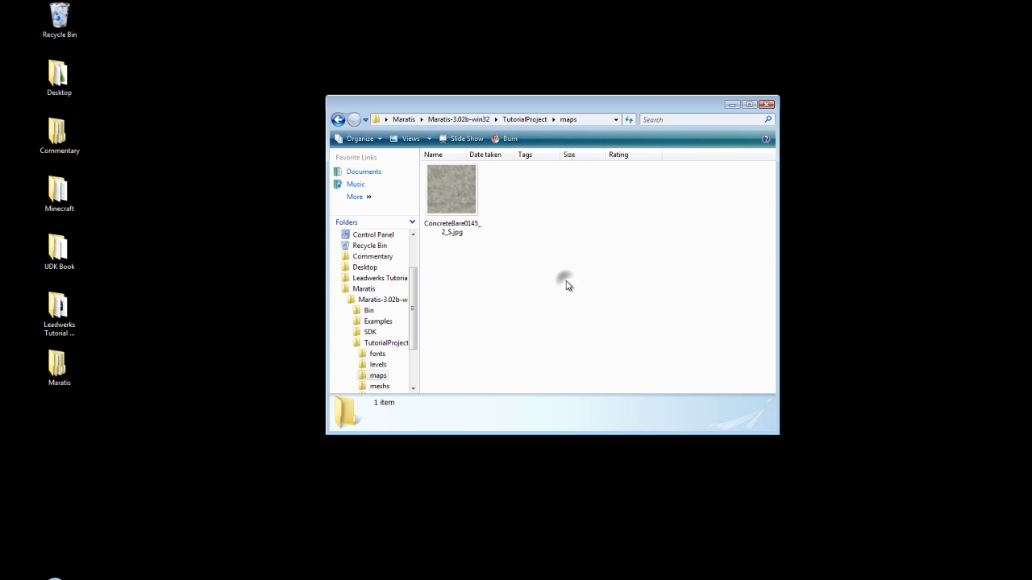
# Open TestCubePlane.mesh from the meshs folder in Notepad++ and move the file explorer window aside.
pyautogui.press('BackSpace')
pyautogui.doubleClick(582, 203)
pyautogui.rightClick(477, 175)
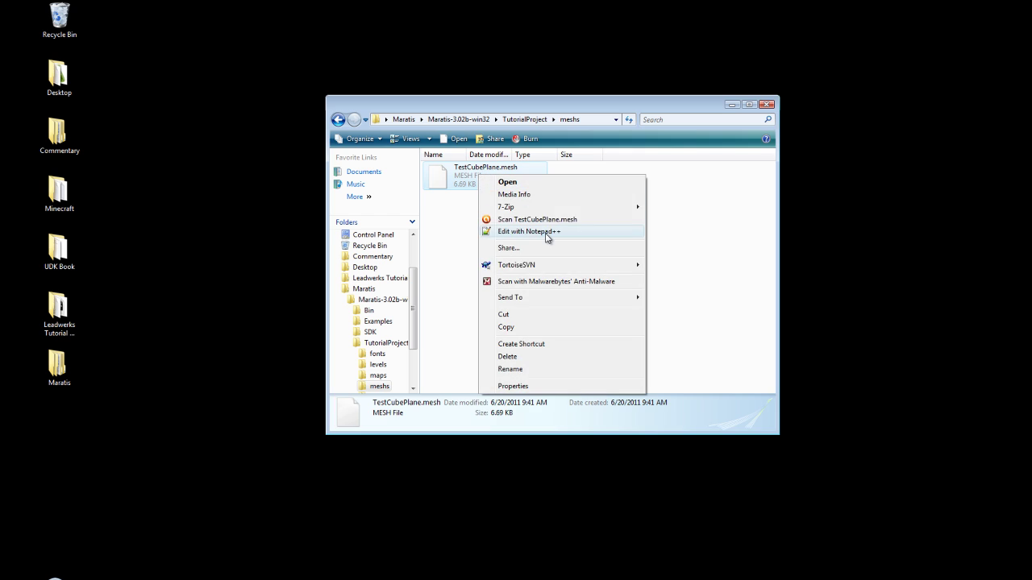
pyautogui.click(547, 233)
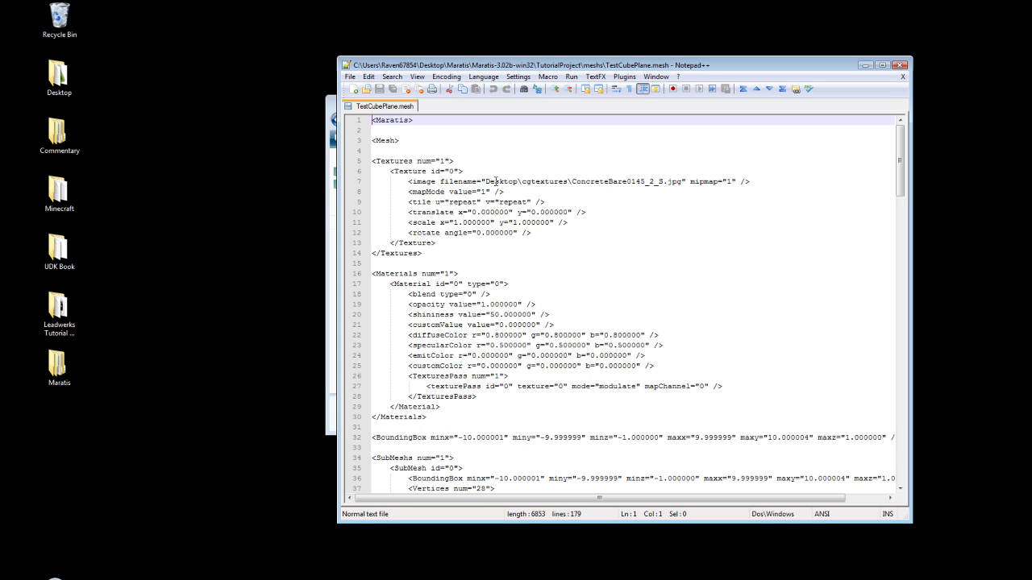
pyautogui.click(328, 114)
pyautogui.moveTo(323, 96)
pyautogui.mouseDown()
pyautogui.moveTo(221, 94)
pyautogui.moveTo(323, 96)
pyautogui.mouseUp()
pyautogui.moveTo(484, 103); pyautogui.dragTo(276, 80)
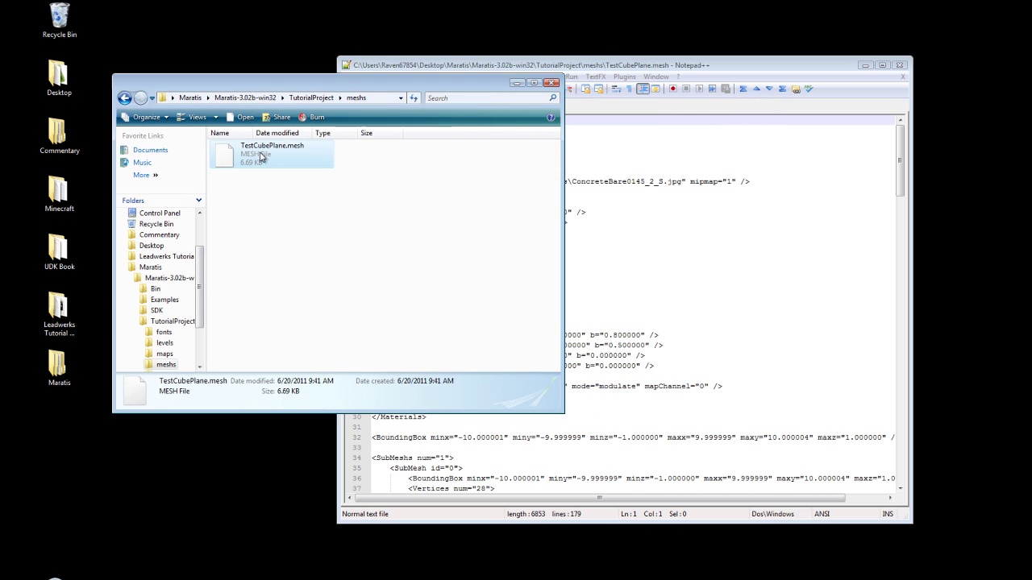
pyautogui.rightClick(280, 151)
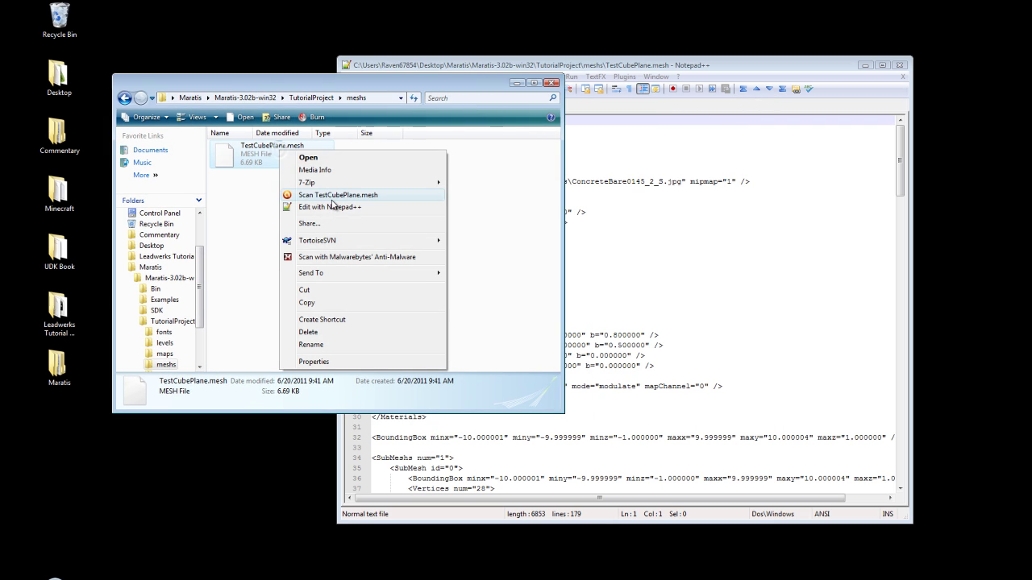
pyautogui.click(792, 261)
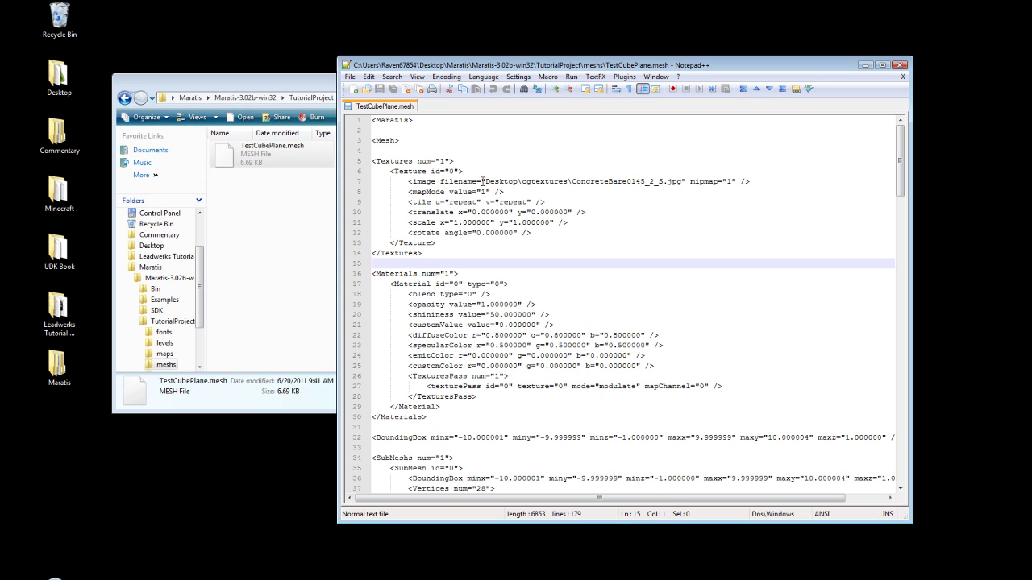
# Change the texture's image filename to ..\maps\ConcreteBare0145_2_S.jpg and save the mesh file.
pyautogui.moveTo(482, 181)
pyautogui.mouseDown()
pyautogui.moveTo(754, 182)
pyautogui.moveTo(484, 181)
pyautogui.mouseUp()
pyautogui.click(493, 192)
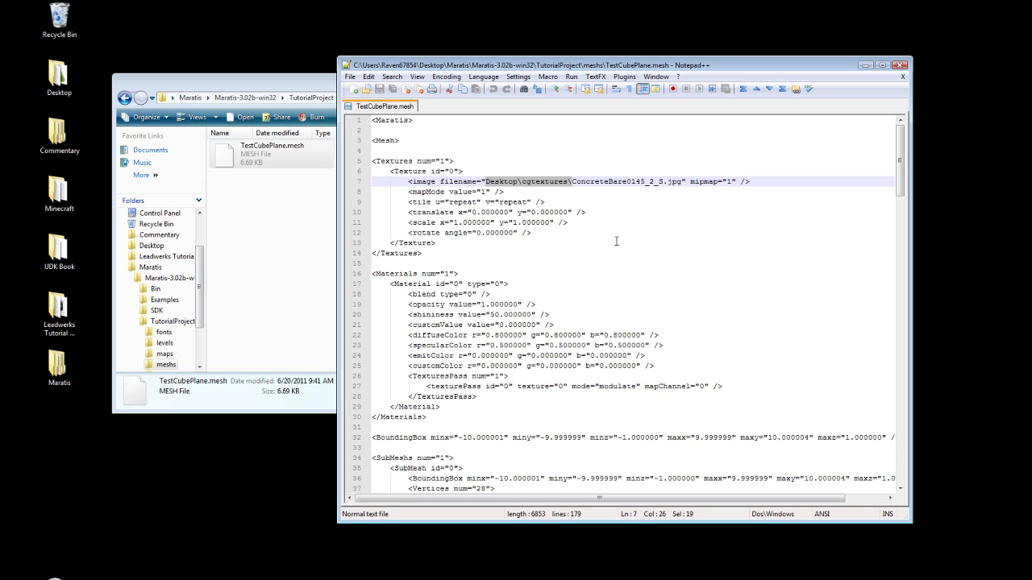
pyautogui.press('Delete')
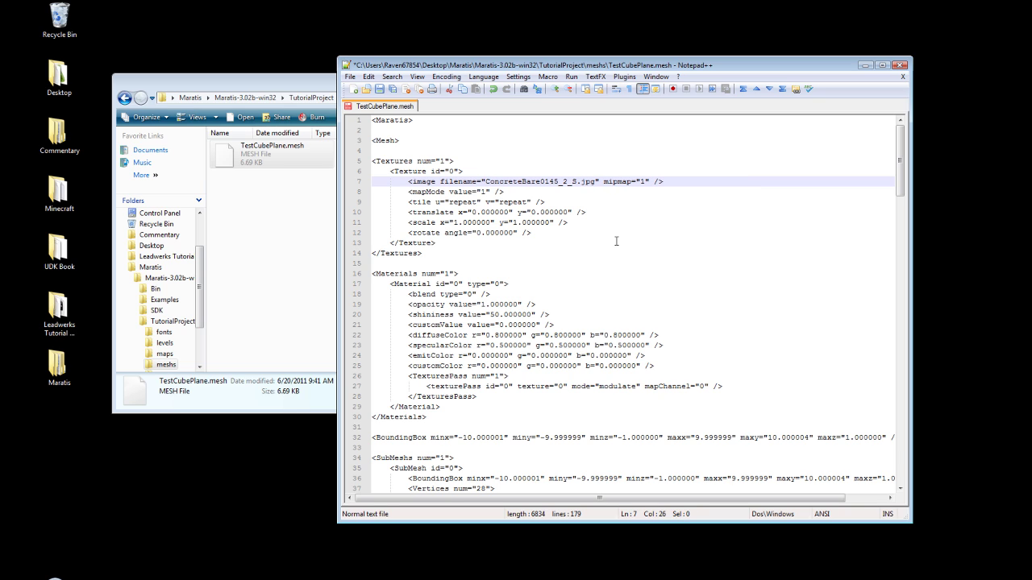
pyautogui.write('..maps')
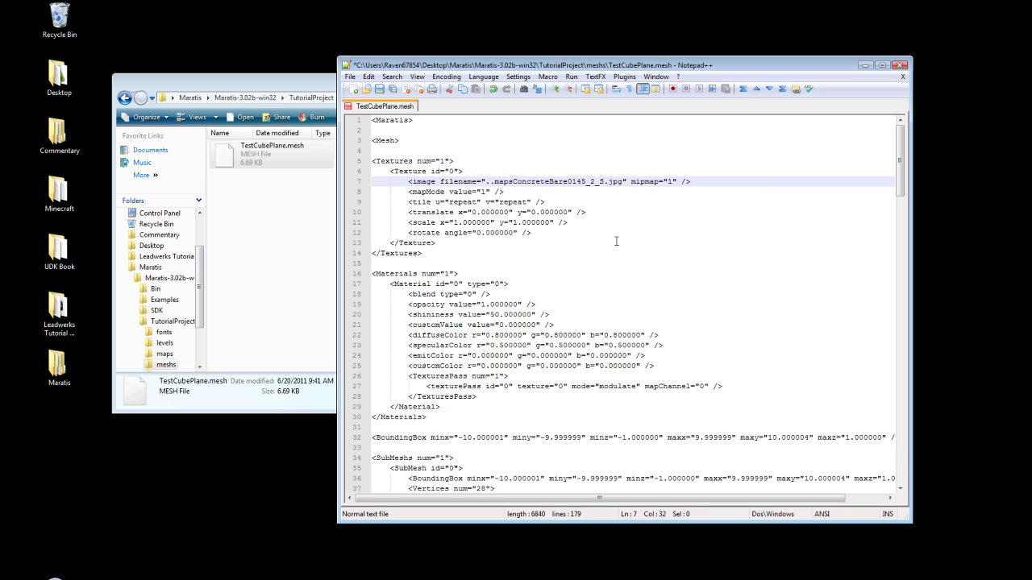
pyautogui.write('\\')
pyautogui.write('\\')
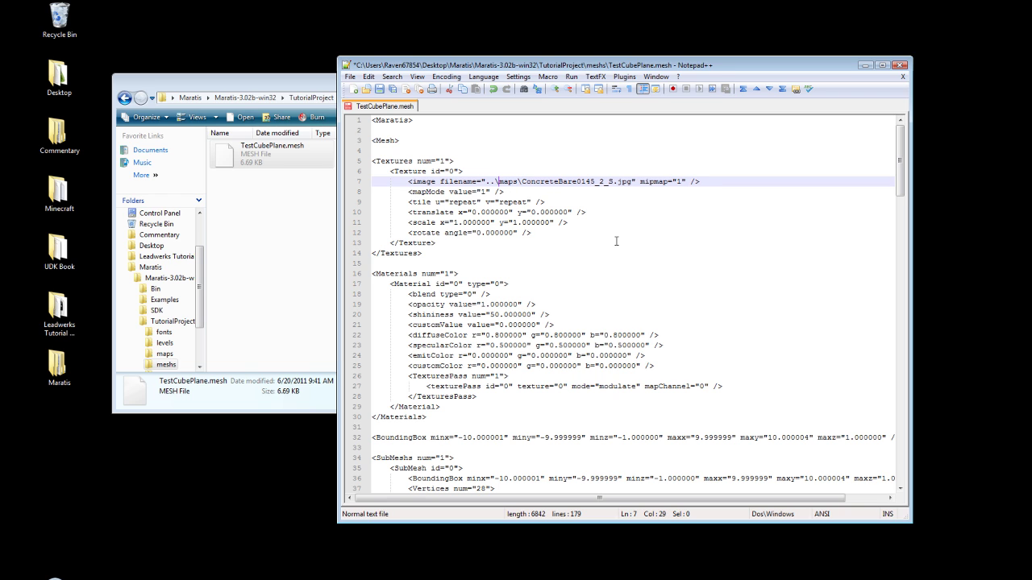
pyautogui.hotkey('ctrl', 's')
# Check the texture file in the project's maps folder against the edited path and return to Notepad++.
pyautogui.click(279, 235)
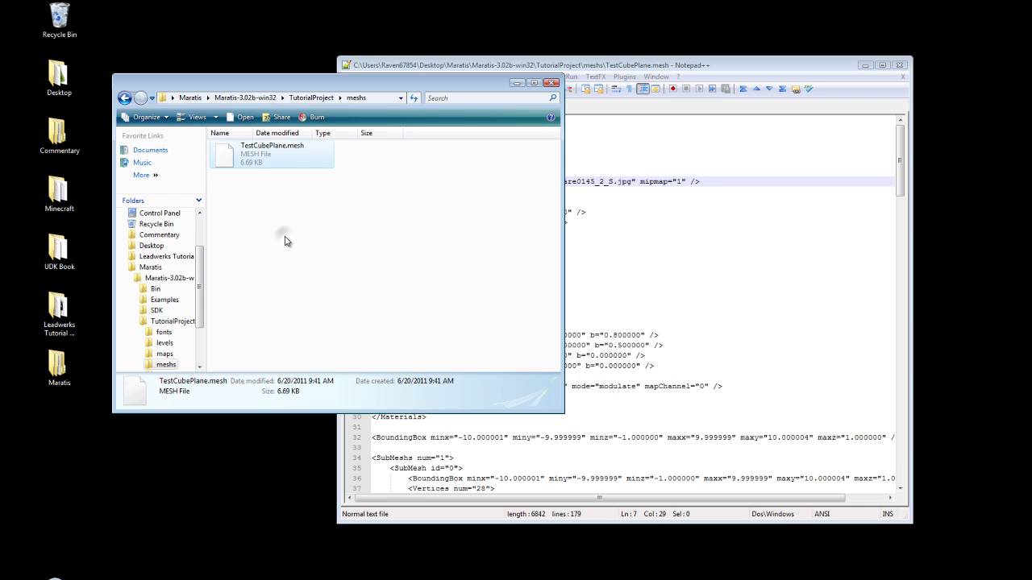
pyautogui.press('BackSpace')
pyautogui.doubleClick(266, 182)
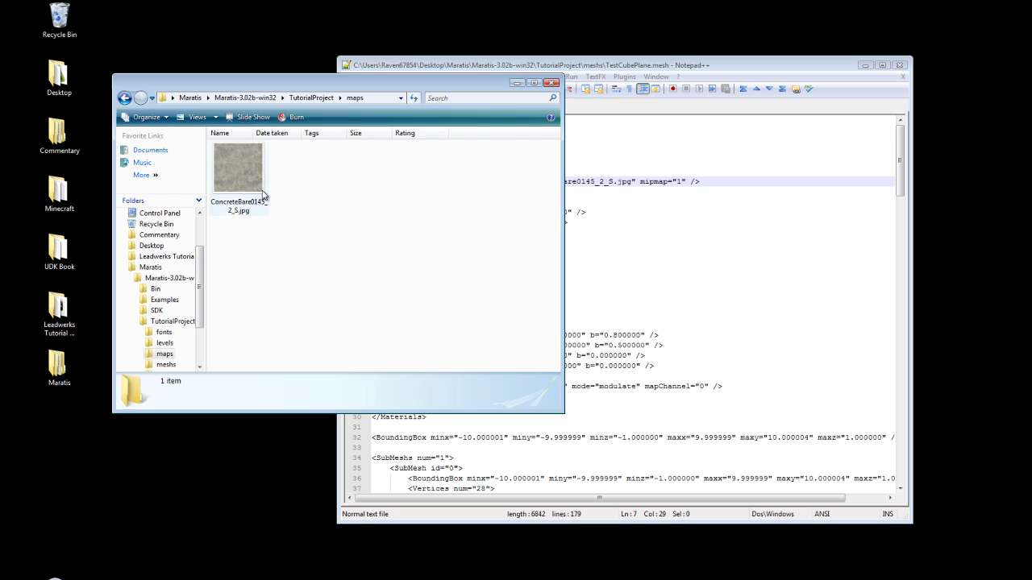
pyautogui.press('BackSpace')
pyautogui.click(678, 229)
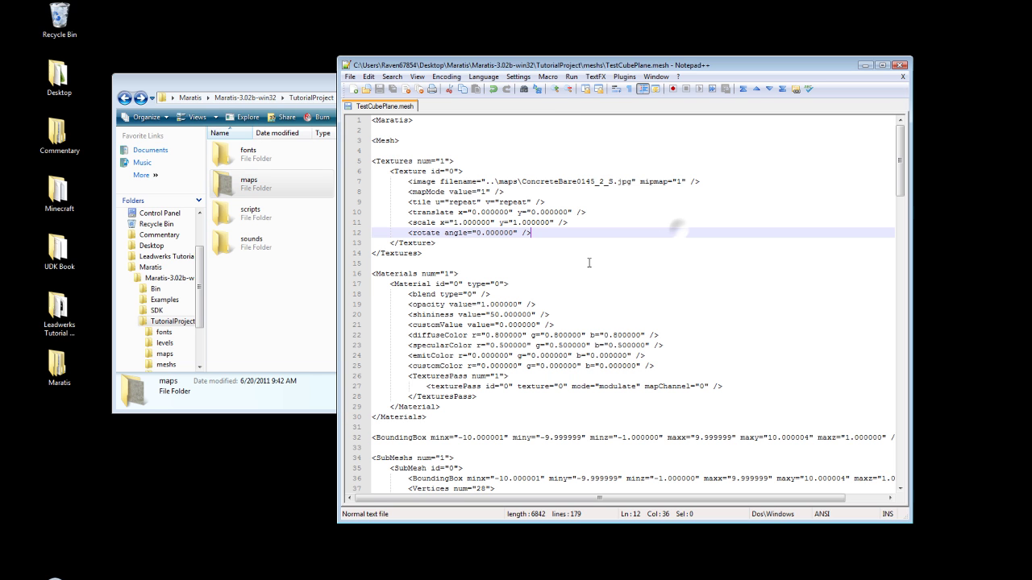
# Switch to Maratis and add TestCubePlane.mesh to the scene as an entity.
pyautogui.click(772, 534)
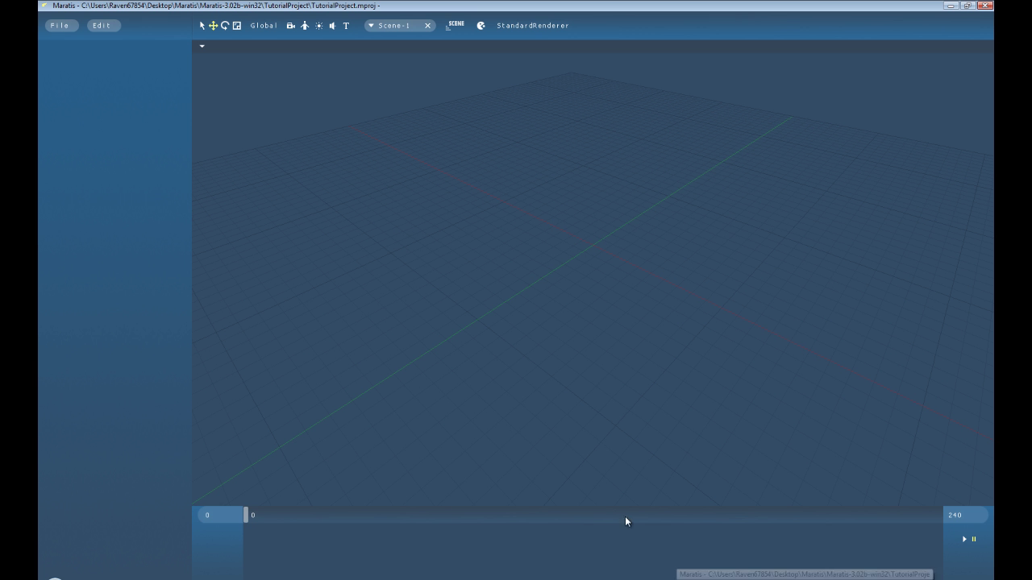
pyautogui.click(307, 29)
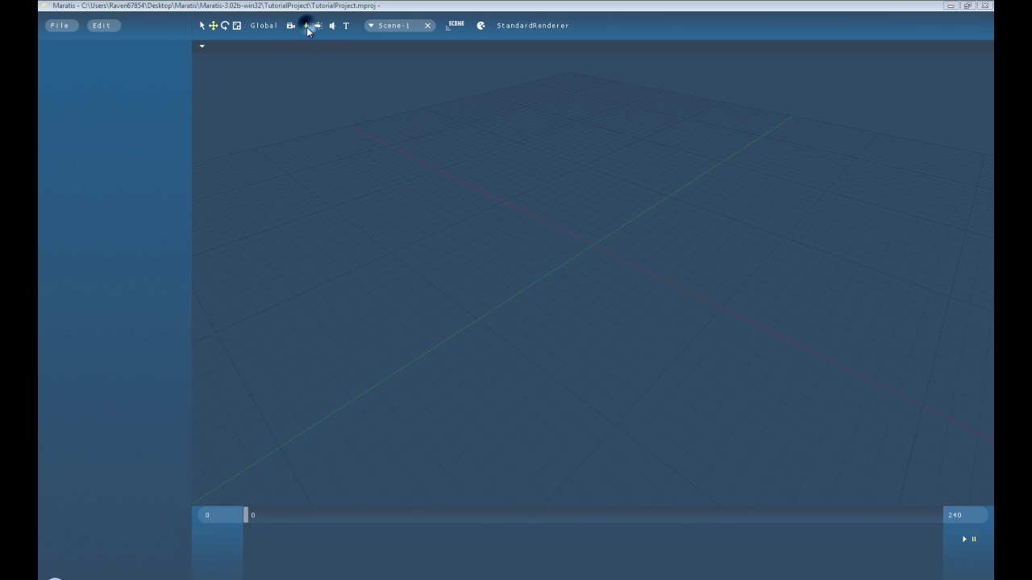
pyautogui.click(127, 36)
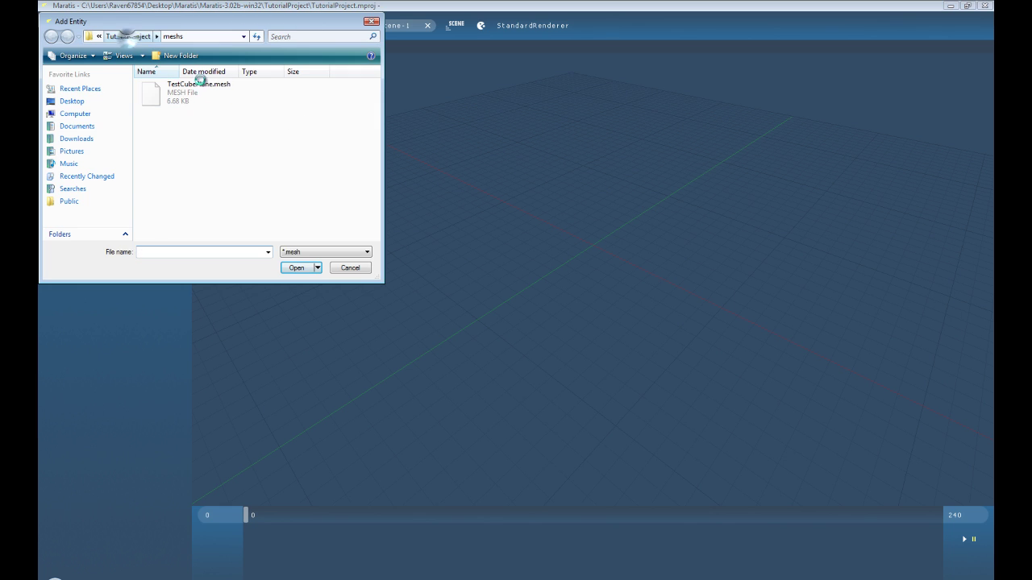
pyautogui.doubleClick(190, 180)
pyautogui.doubleClick(185, 90)
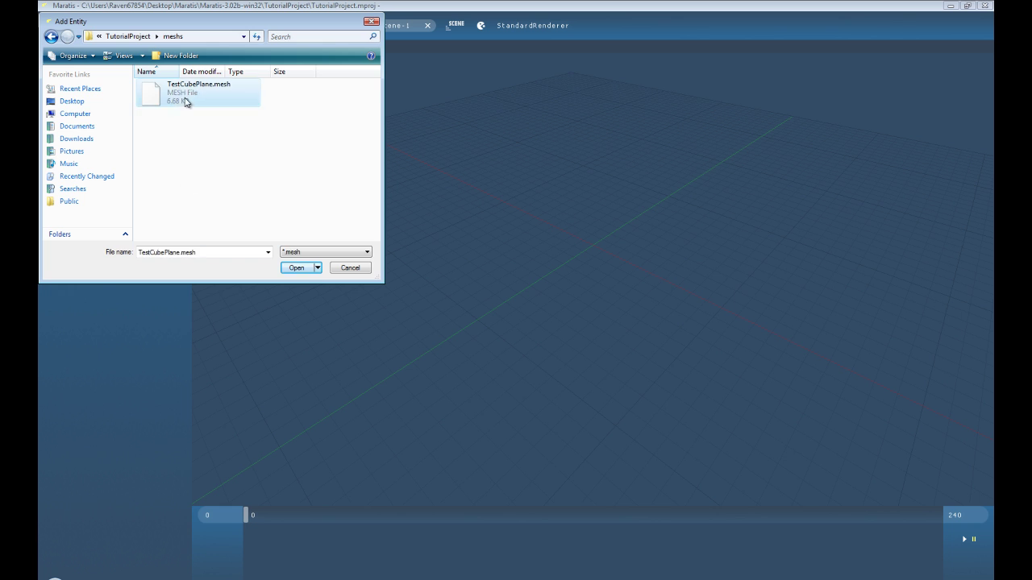
# Examine the imported cube-and-plane mesh up close from several angles.
pyautogui.scroll(5, 617, 232)
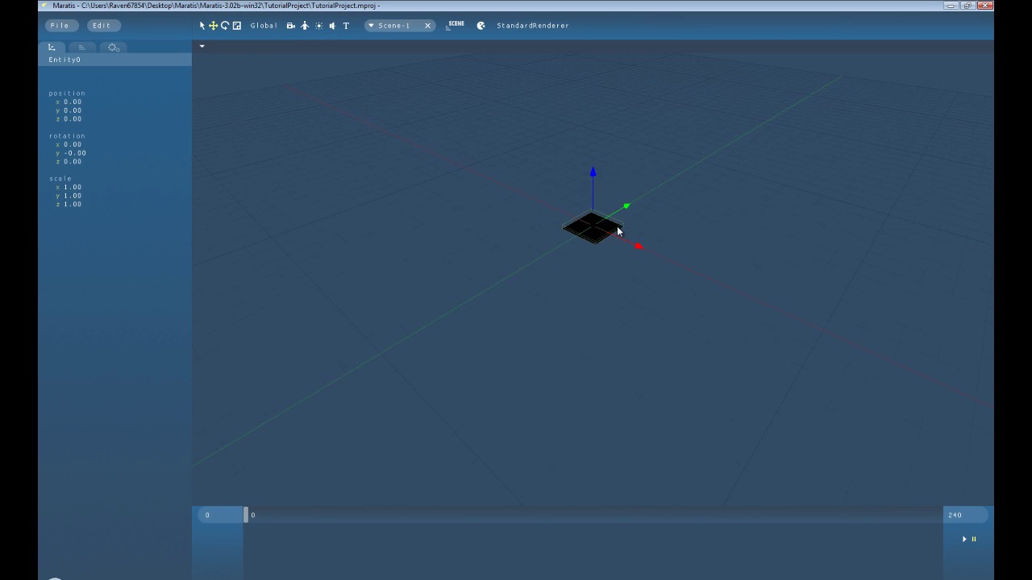
pyautogui.moveTo(617, 220); pyautogui.dragTo(573, 336, button='middle')
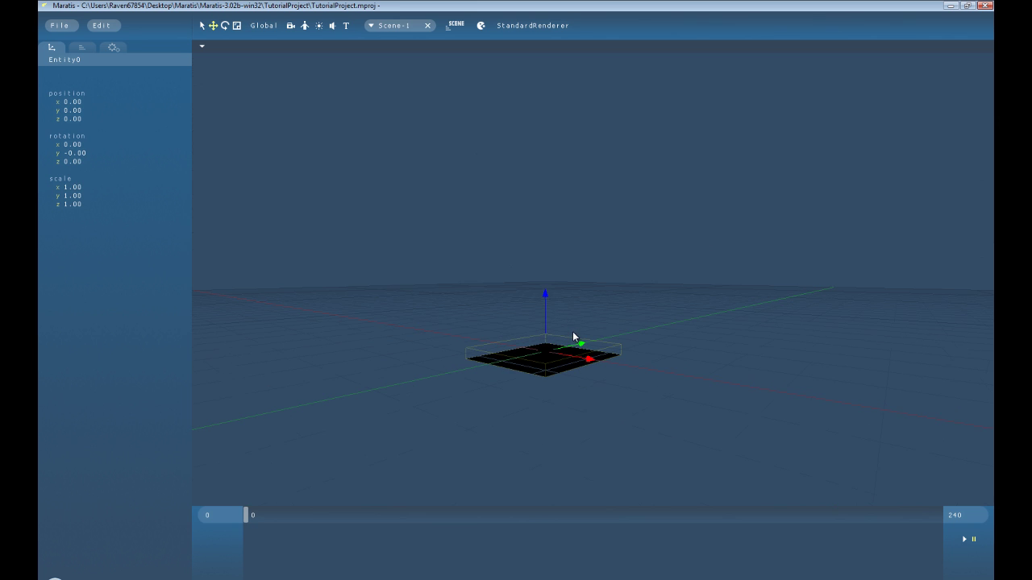
pyautogui.moveTo(628, 352); pyautogui.dragTo(610, 319, button='middle')
pyautogui.scroll(5, 594, 318)
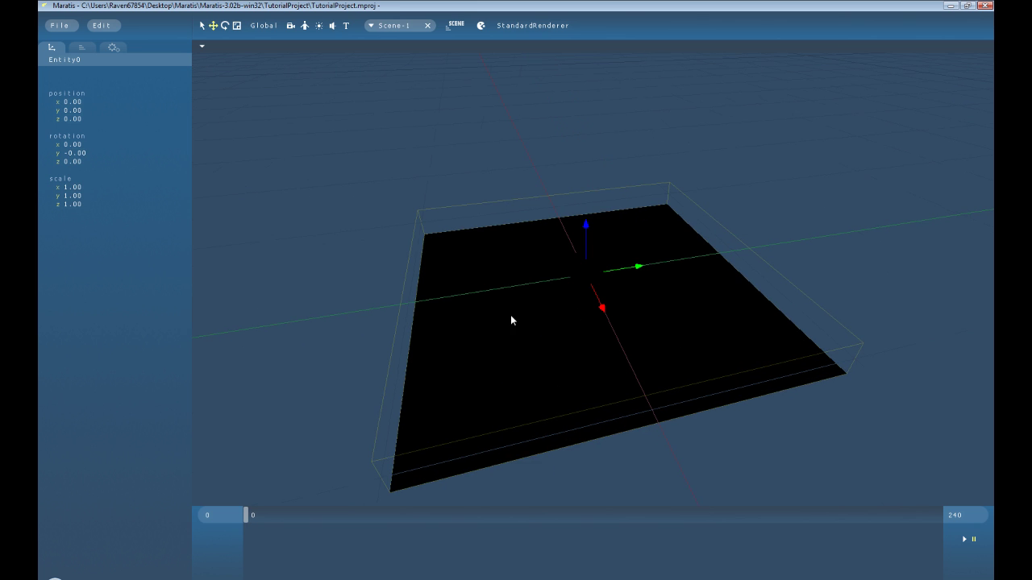
pyautogui.moveTo(510, 320); pyautogui.dragTo(562, 332, button='middle')
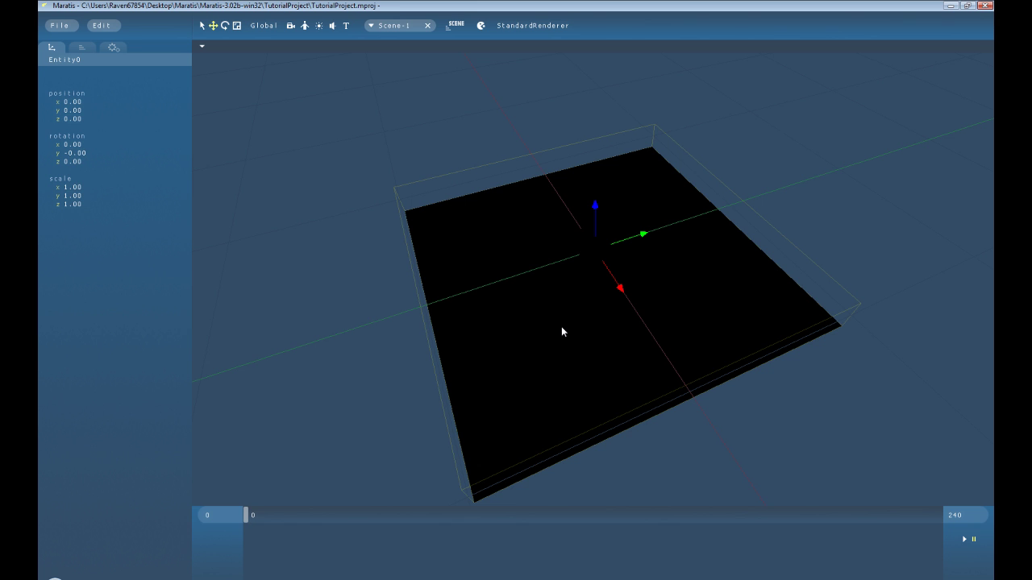
pyautogui.scroll(3, 561, 331)
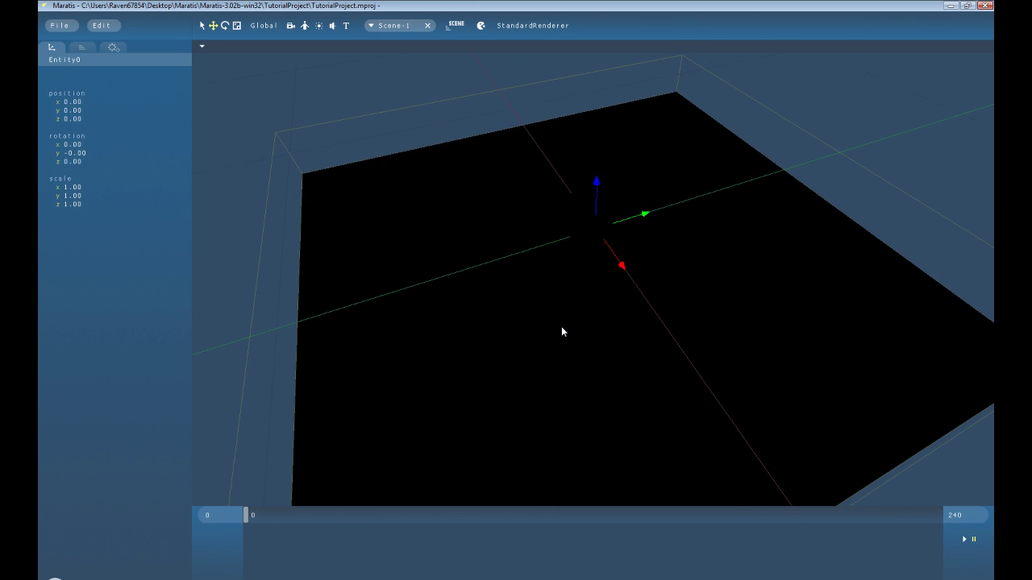
pyautogui.scroll(-1, 562, 331)
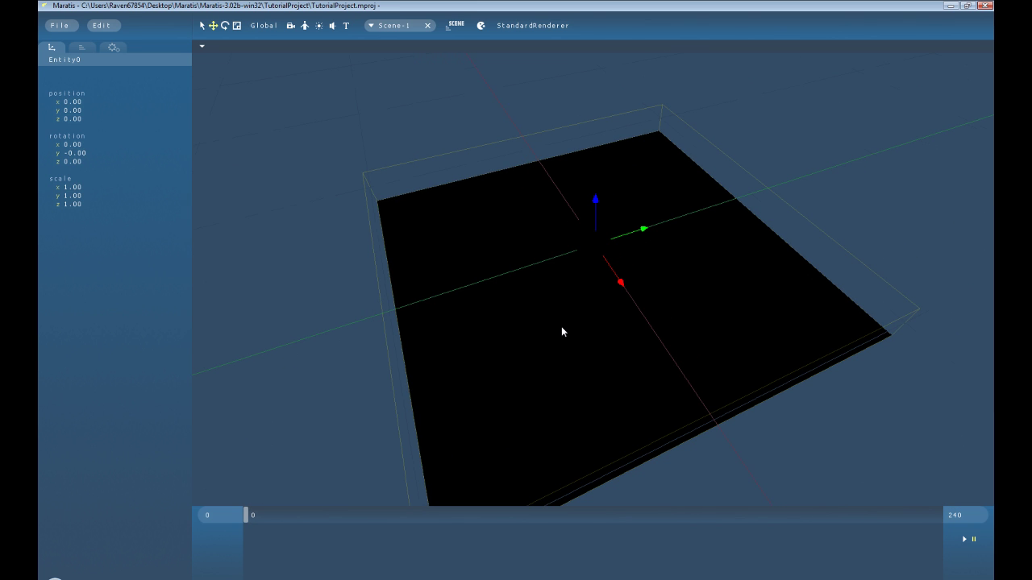
# Add a light, move it to about x 5.03, z 6.49, and switch the renderer to FixedRenderer.
pyautogui.click(319, 25)
pyautogui.moveTo(596, 211); pyautogui.dragTo(596, 97)
pyautogui.moveTo(625, 149); pyautogui.dragTo(691, 179)
pyautogui.click(532, 26)
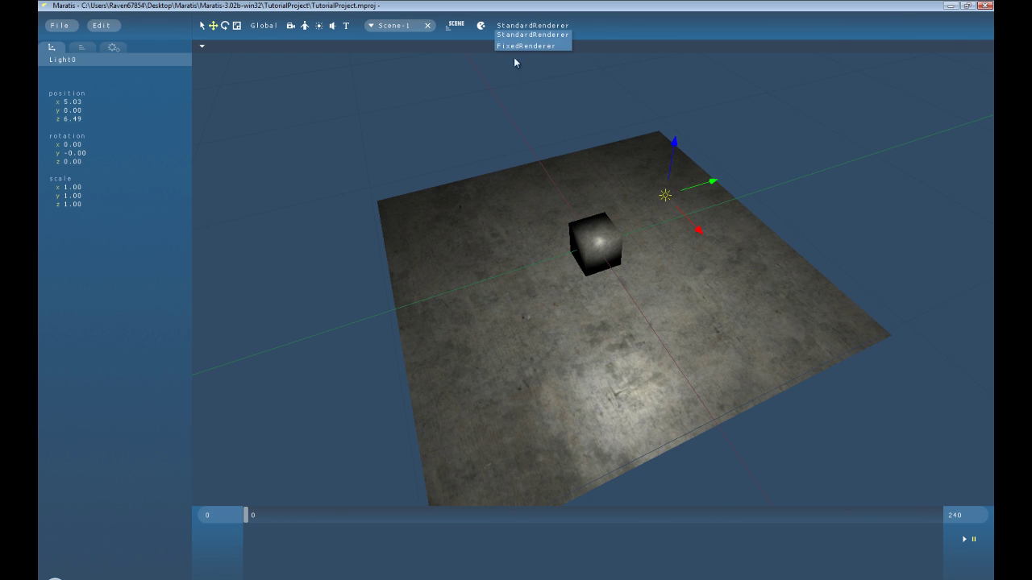
pyautogui.click(529, 47)
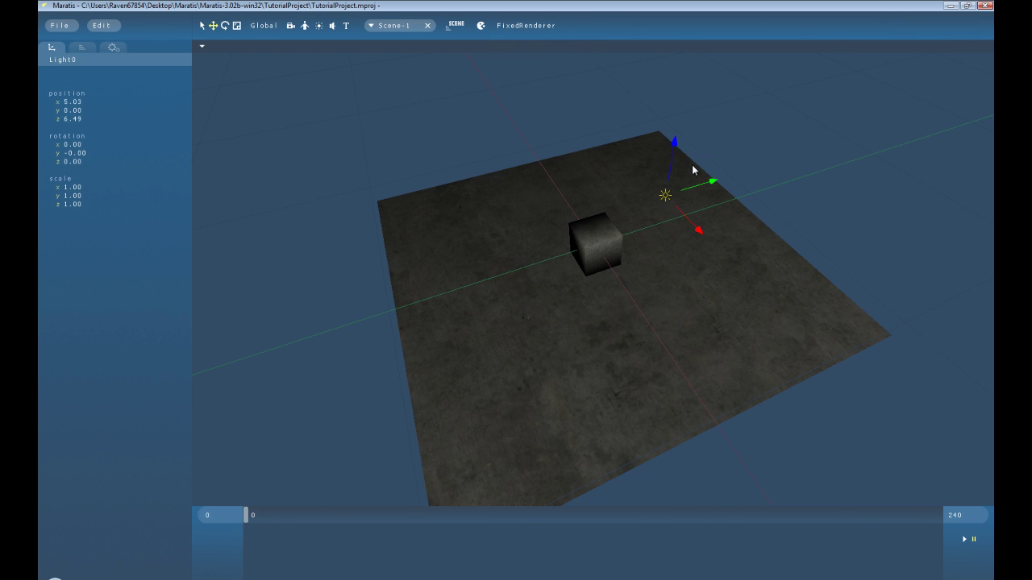
# Delete the light to view the mesh unlit and restore it at the same position.
pyautogui.press('Delete')
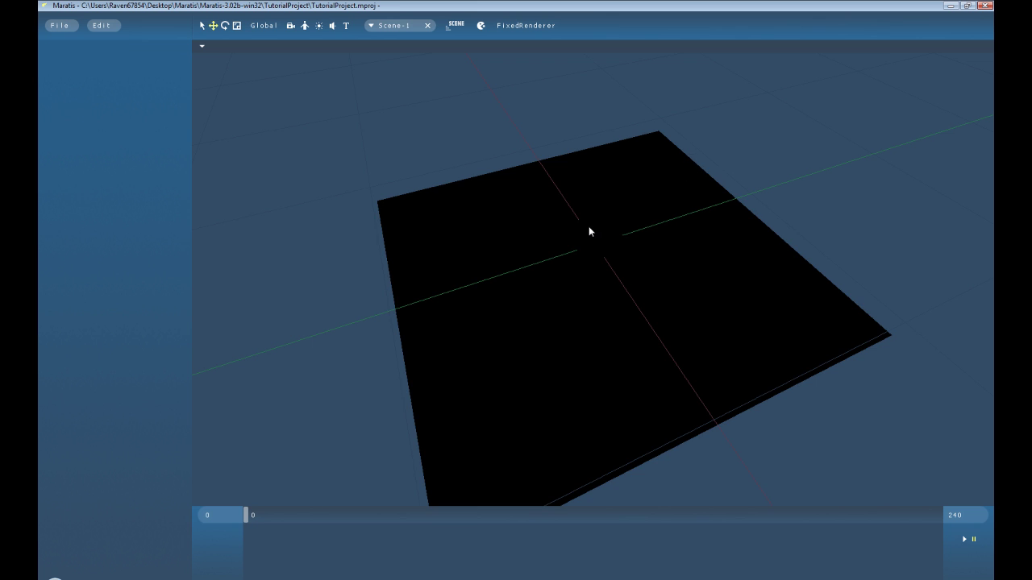
pyautogui.click(318, 25)
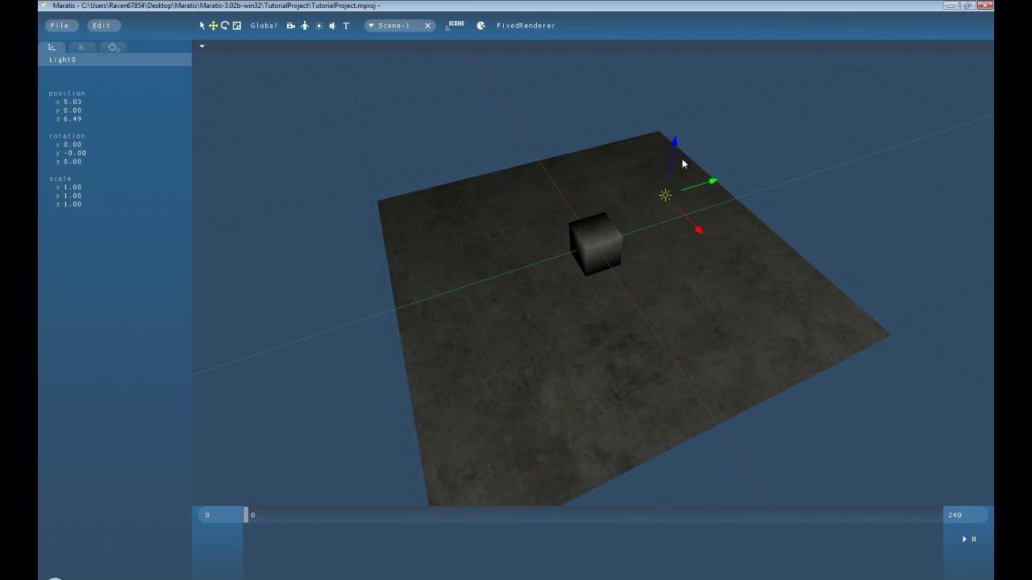
pyautogui.moveTo(606, 239); pyautogui.dragTo(824, 436, button='middle')
# Switch to Notepad++ and set the r and g values of the material's emitColor to 0.500000.
pyautogui.click(878, 578)
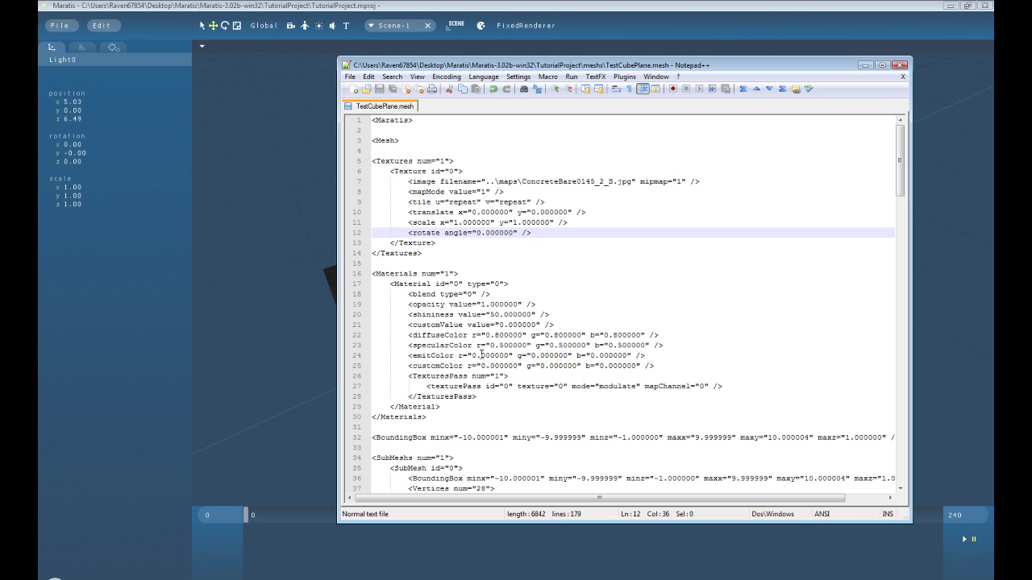
pyautogui.click(481, 354)
pyautogui.press('Delete')
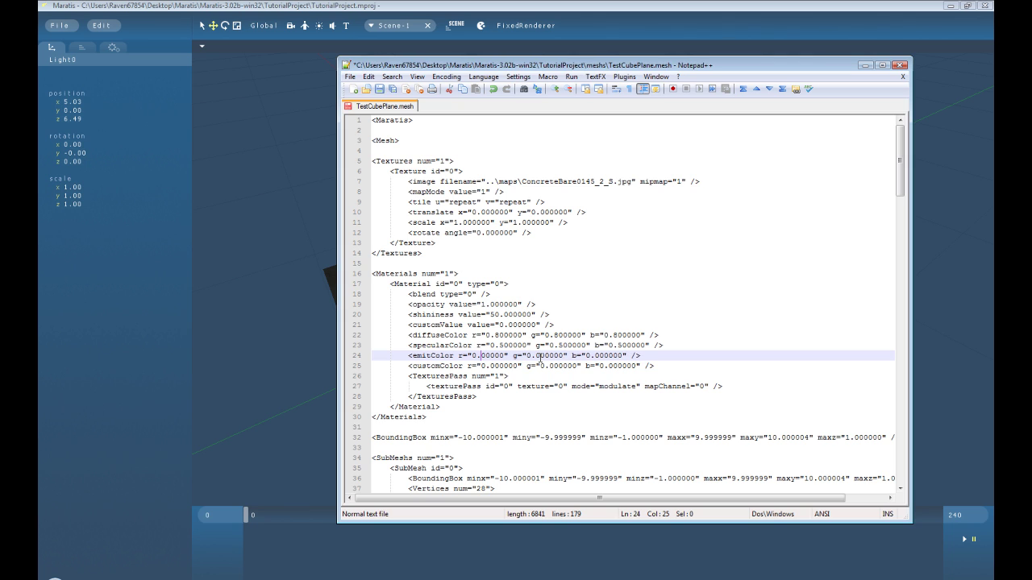
pyautogui.write('5')
pyautogui.press('Right')
pyautogui.press('Left')
pyautogui.press('Left')
pyautogui.press('Left')
pyautogui.press('Delete')
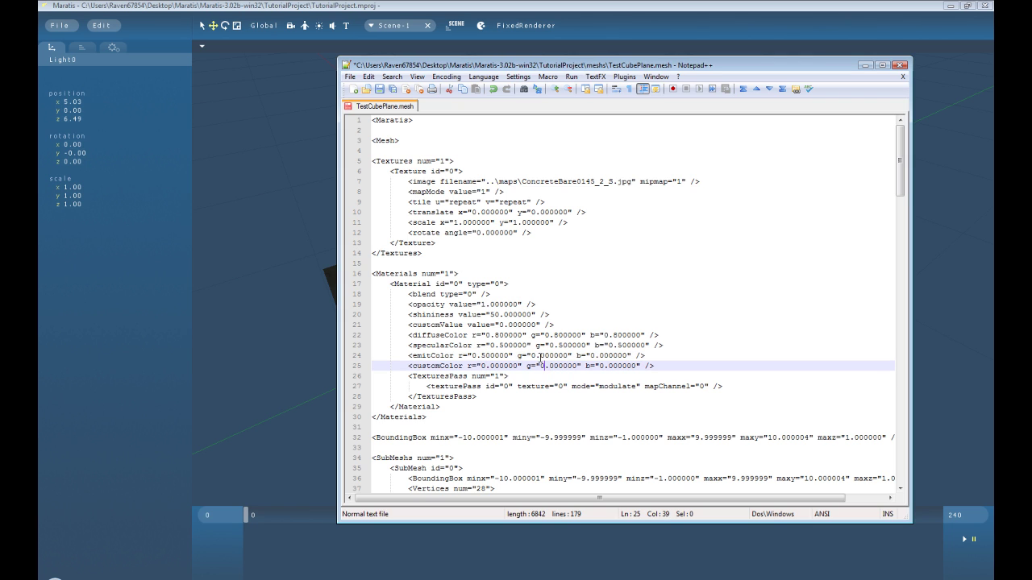
pyautogui.write('5')
pyautogui.press('Right')
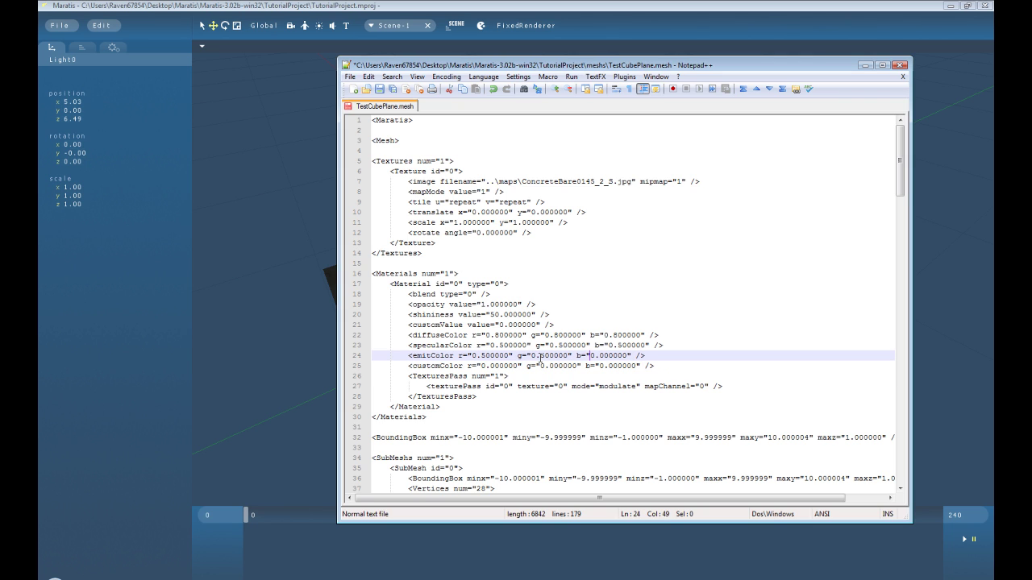
# Set the r, g and b values of the material's emitColor to 1.000000 and save TestCubePlane.mesh.
pyautogui.press('Delete')
pyautogui.write('1')
pyautogui.press('Left')
pyautogui.press('BackSpace')
pyautogui.write('0')
pyautogui.press('Left')
pyautogui.press('Left')
pyautogui.press('Delete')
pyautogui.write('1')
pyautogui.press('Left')
pyautogui.press('BackSpace')
pyautogui.press('Left')
pyautogui.write('1')
pyautogui.press('Delete')
pyautogui.press('Right')
pyautogui.press('Right')
pyautogui.write('0')
pyautogui.hotkey('ctrl', 's')
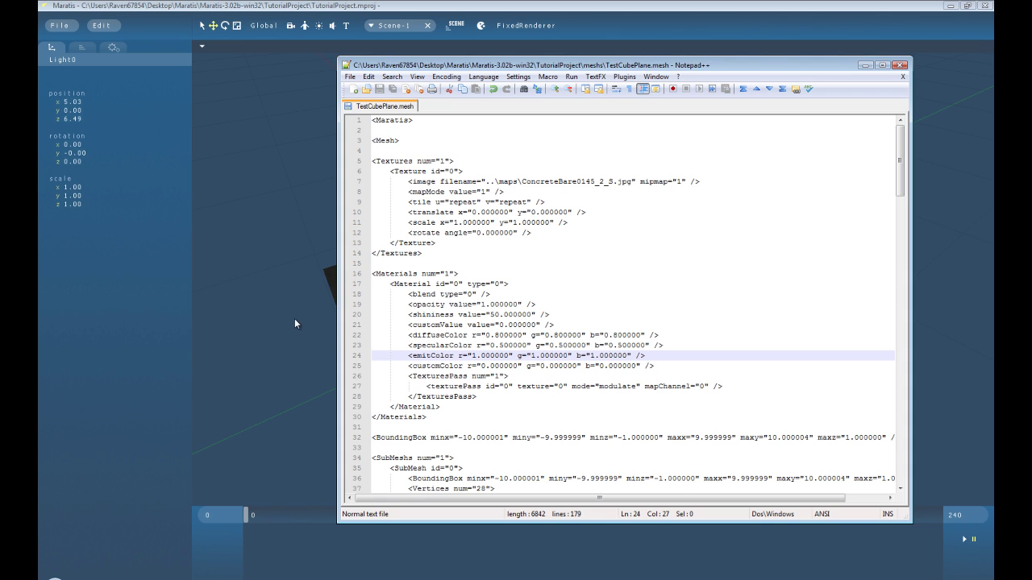
# Switch to Maratis, remove the light from the scene and inspect the mesh with its emissive material.
pyautogui.click(294, 318)
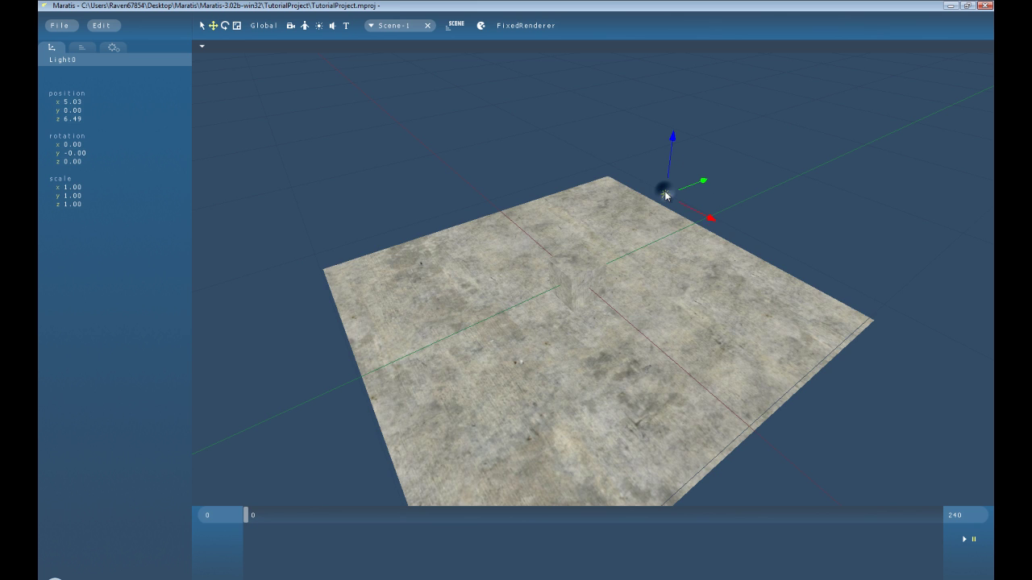
pyautogui.click(669, 195)
pyautogui.moveTo(669, 195); pyautogui.dragTo(592, 337, button='middle')
pyautogui.click(587, 325)
pyautogui.click(803, 173)
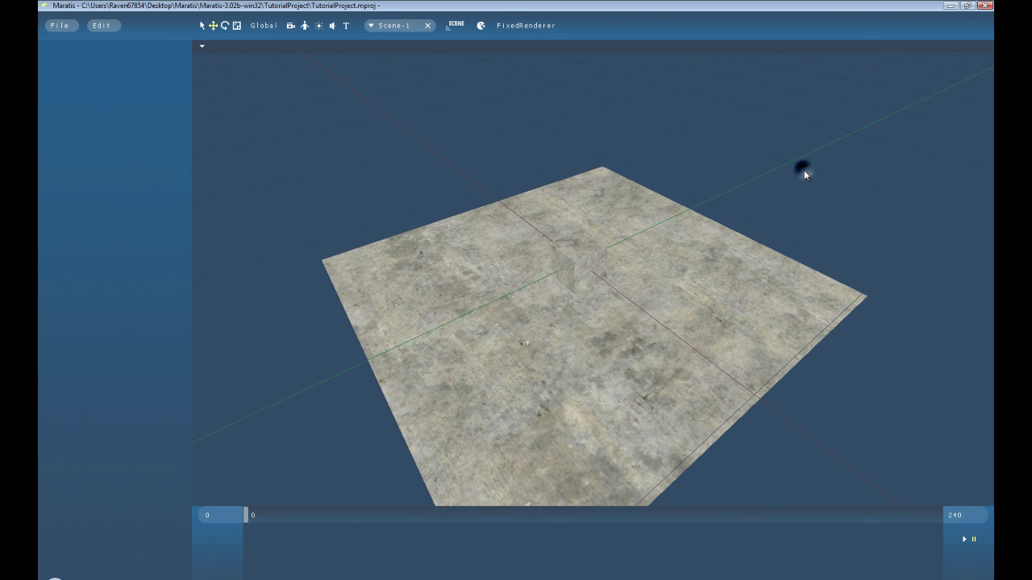